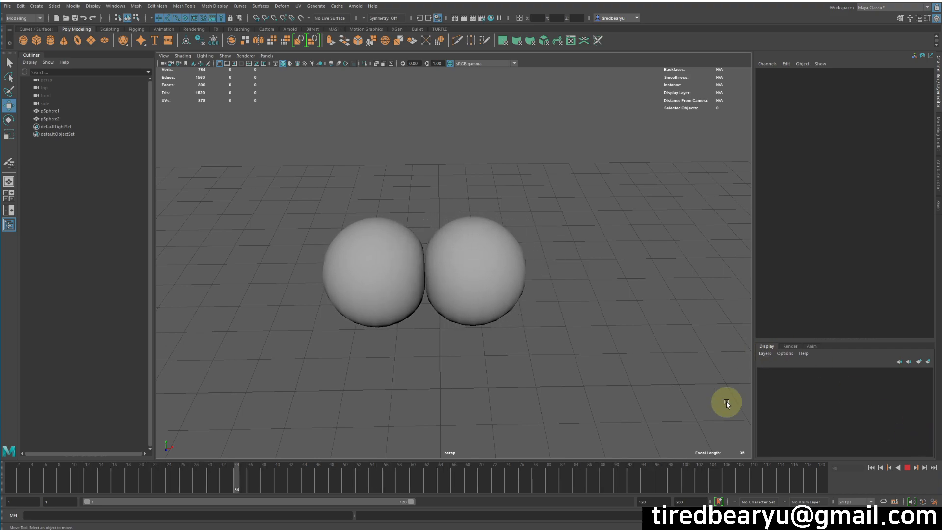
Stop the animation playback and start a new empty scene without saving the current one
{"action": "left_click", "coordinate": [907, 467]}
{"action": "left_click_drag", "start_coordinate": [617, 362], "coordinate": [621, 357], "text": "alt"}
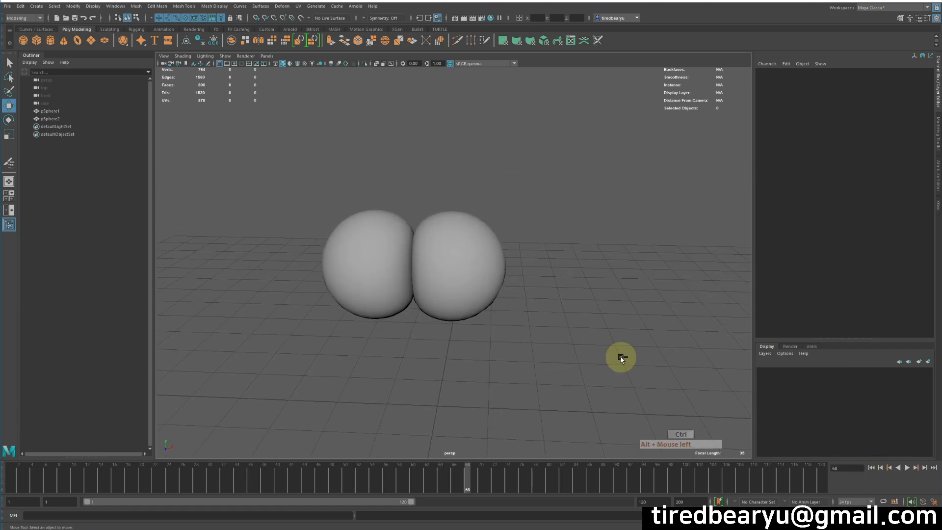
{"action": "key", "text": "ctrl+n"}
{"action": "key", "text": "n"}
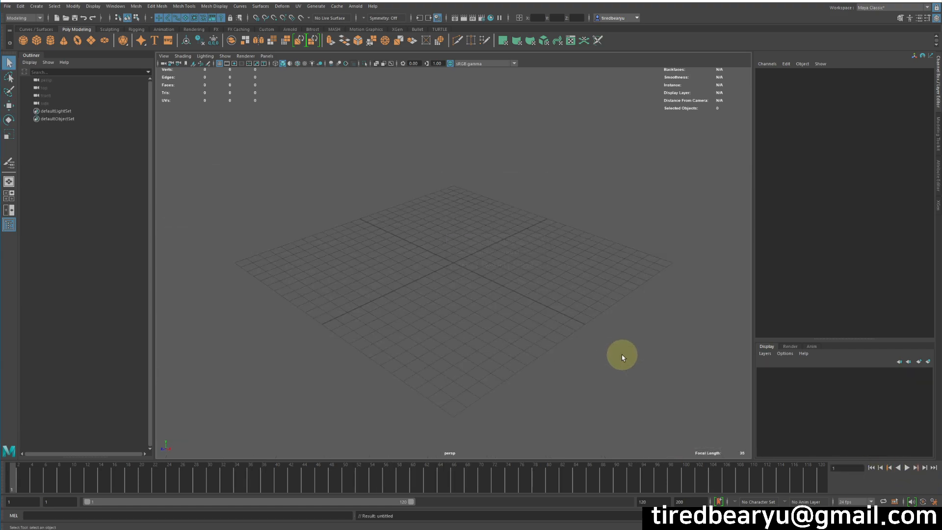
{"action": "left_click_drag", "start_coordinate": [623, 355], "coordinate": [597, 291], "text": "alt"}
{"action": "middle_click_drag", "start_coordinate": [596, 293], "coordinate": [577, 366], "text": "alt"}
{"action": "left_click_drag", "start_coordinate": [575, 368], "coordinate": [564, 388], "text": "alt"}
{"action": "right_click_drag", "start_coordinate": [579, 390], "coordinate": [647, 391], "text": "alt"}
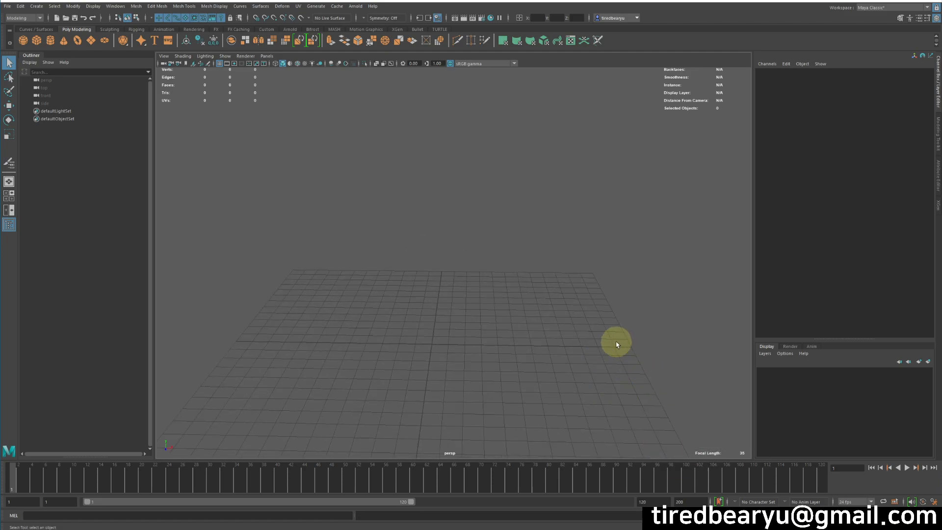
Search the Plug-in Manager for "muscle" to check whether MayaMuscle.mll is loaded, then close the manager
{"action": "left_click", "coordinate": [115, 6]}
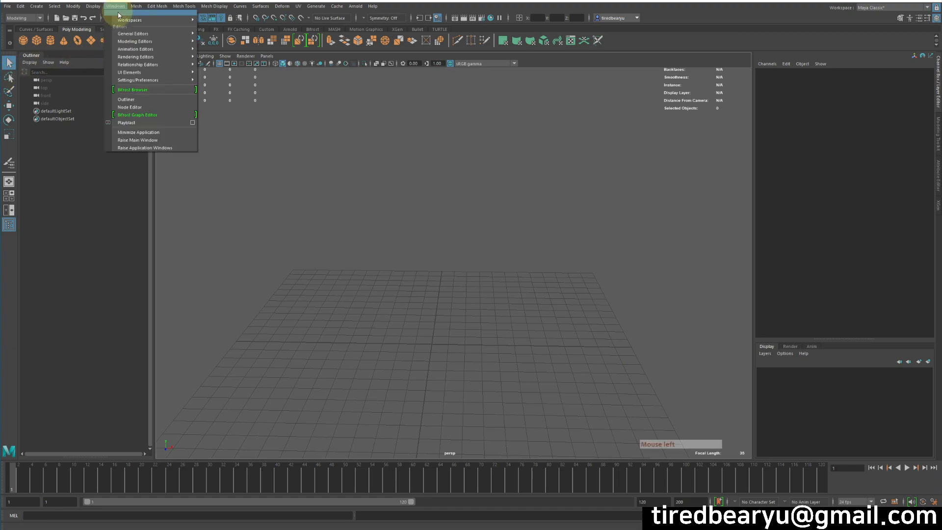
{"action": "mouse_move", "coordinate": [152, 78]}
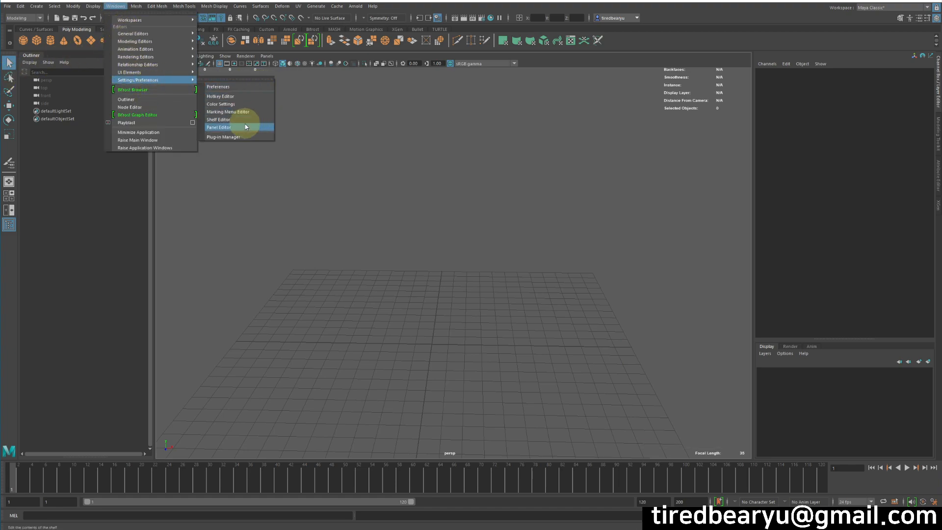
{"action": "left_click", "coordinate": [243, 136]}
{"action": "left_click", "coordinate": [394, 197]}
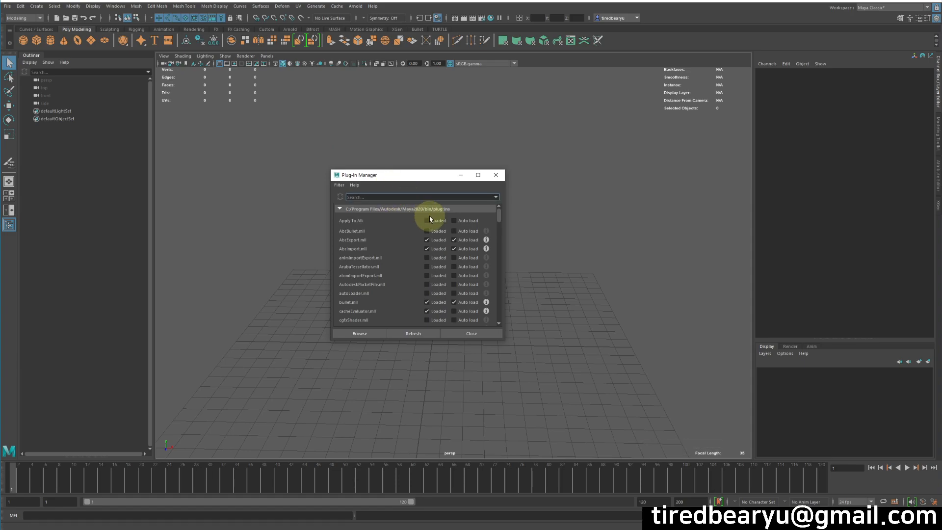
{"action": "type", "text": "muscle"}
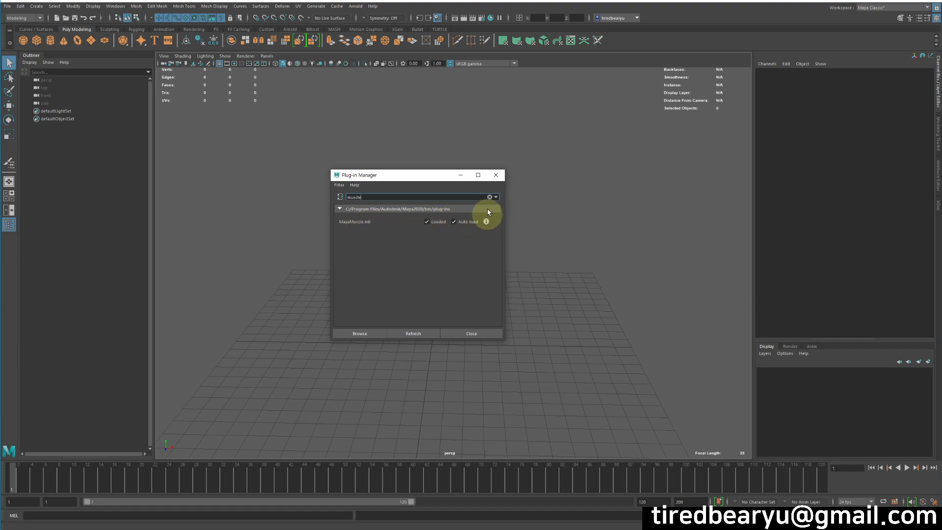
{"action": "left_click", "coordinate": [498, 177]}
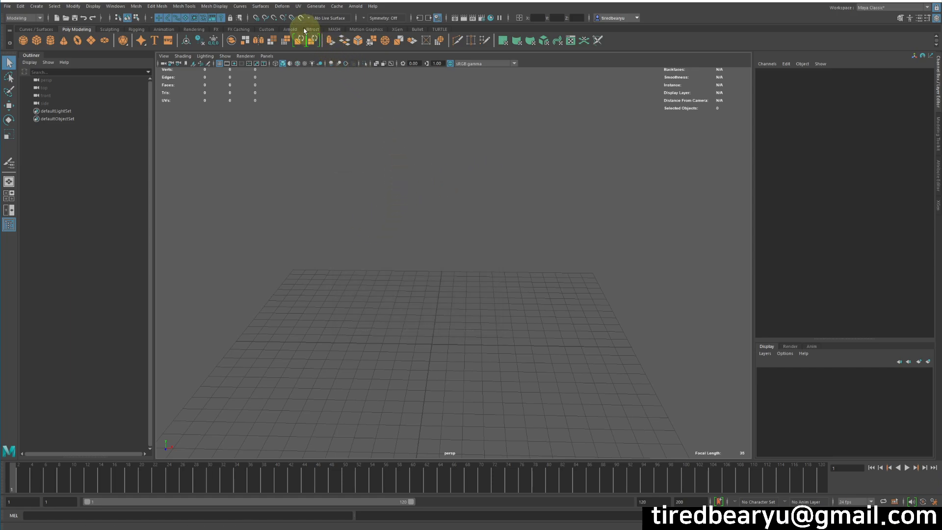
Look through the Muscle deformer commands and use Find Menu to search for "muscle"
{"action": "left_click", "coordinate": [282, 6]}
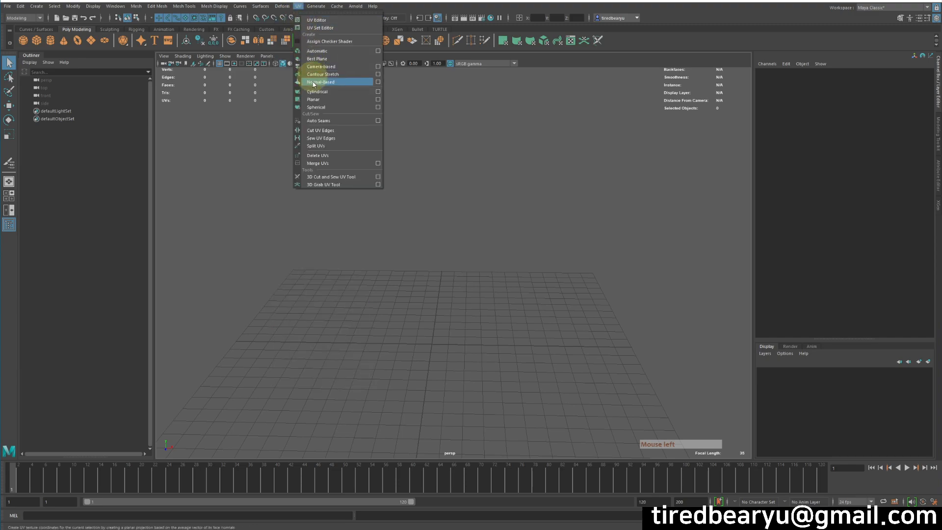
{"action": "mouse_move", "coordinate": [326, 113]}
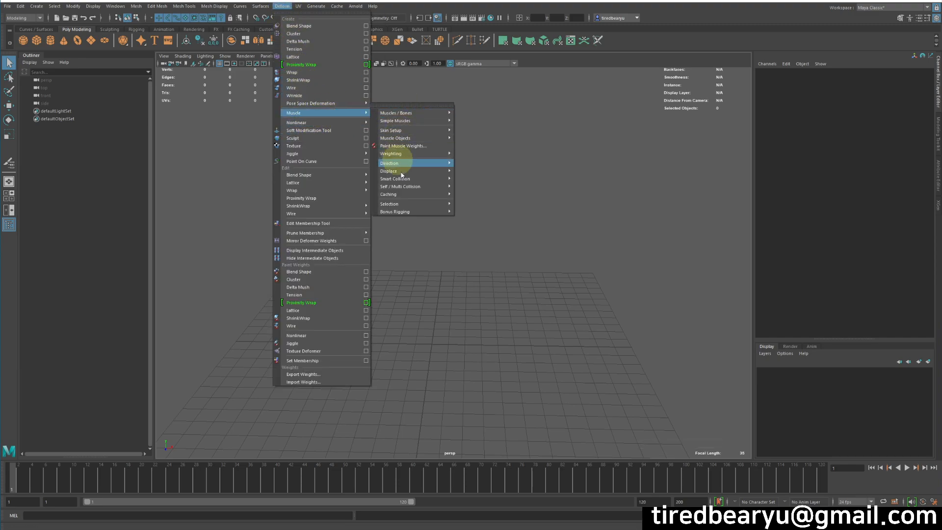
{"action": "mouse_move", "coordinate": [380, 9]}
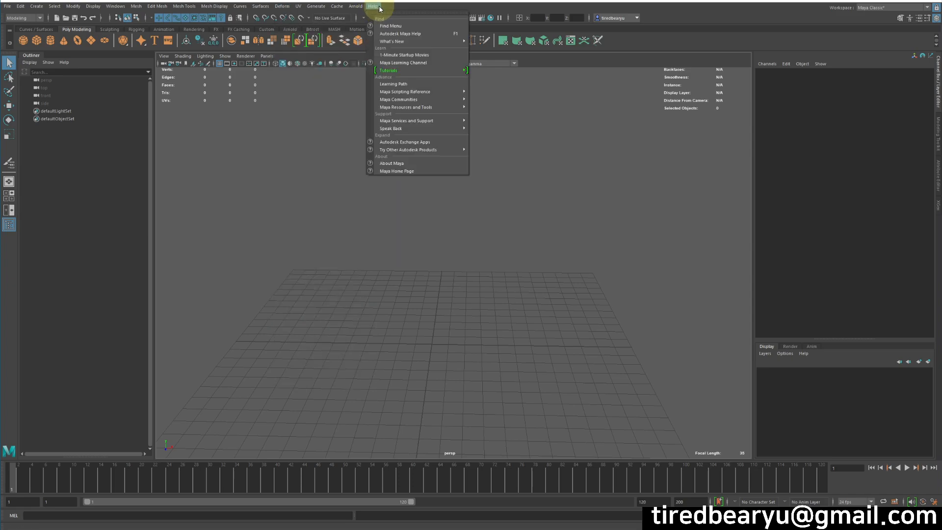
{"action": "left_click", "coordinate": [396, 26]}
{"action": "type", "text": "mu"}
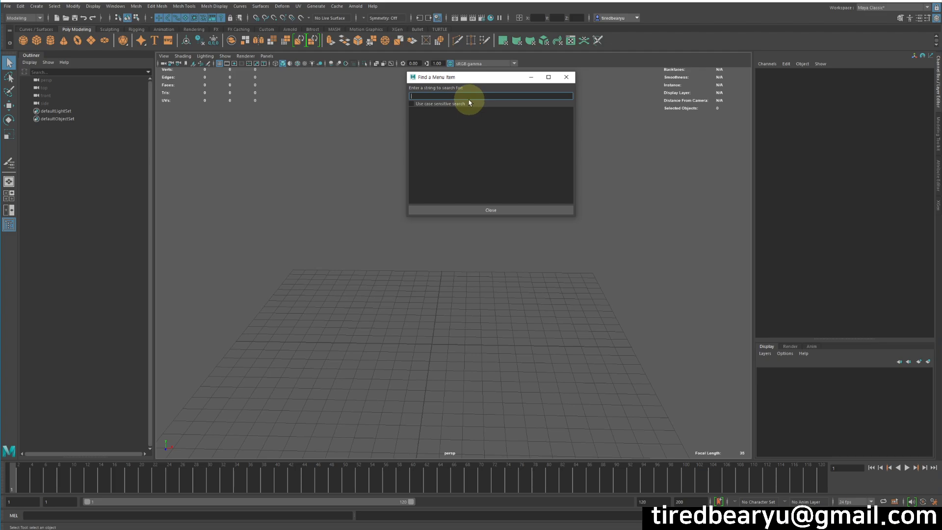
{"action": "type", "text": "scle"}
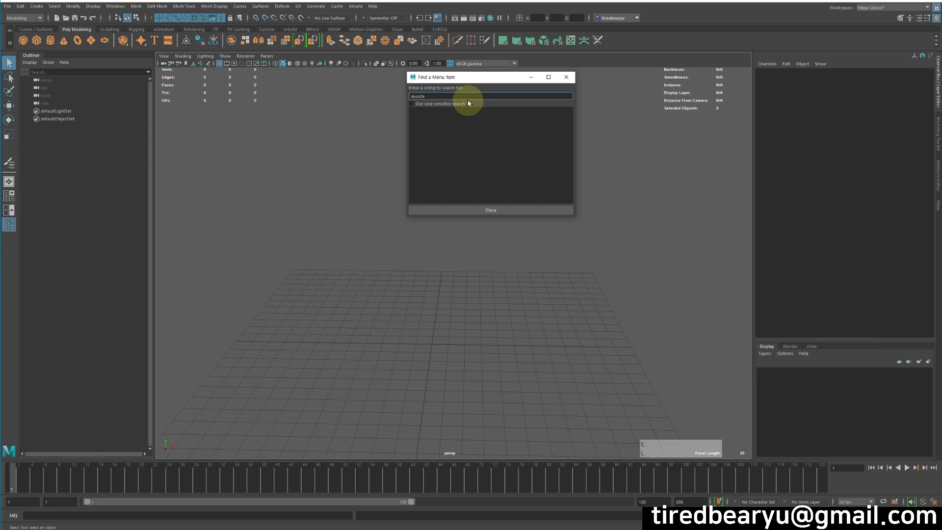
{"action": "key", "text": "Return"}
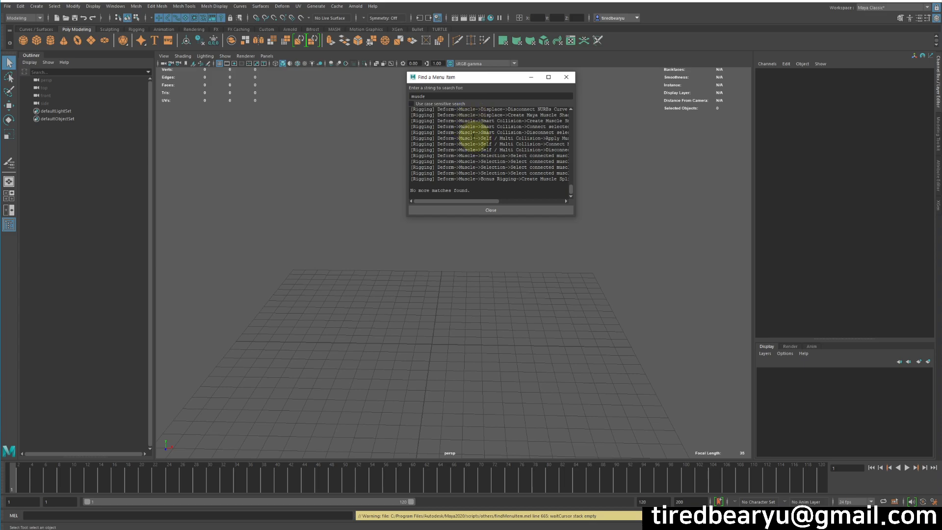
{"action": "left_click", "coordinate": [570, 77]}
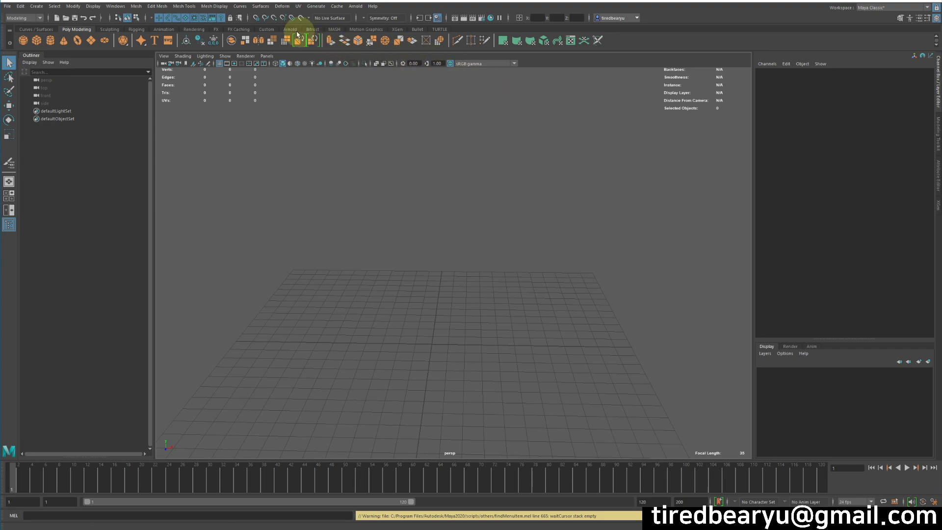
Detach the Muscle deformer commands as a floating window and place it clear of the scene's centre
{"action": "left_click", "coordinate": [285, 7]}
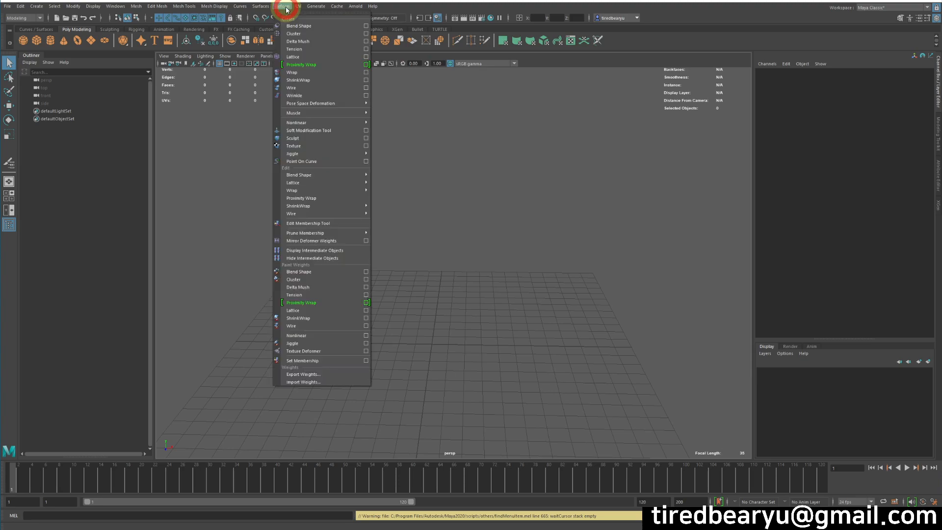
{"action": "mouse_move", "coordinate": [316, 95]}
{"action": "left_click", "coordinate": [386, 106]}
{"action": "left_click", "coordinate": [578, 101]}
{"action": "left_click_drag", "start_coordinate": [399, 94], "coordinate": [570, 94]}
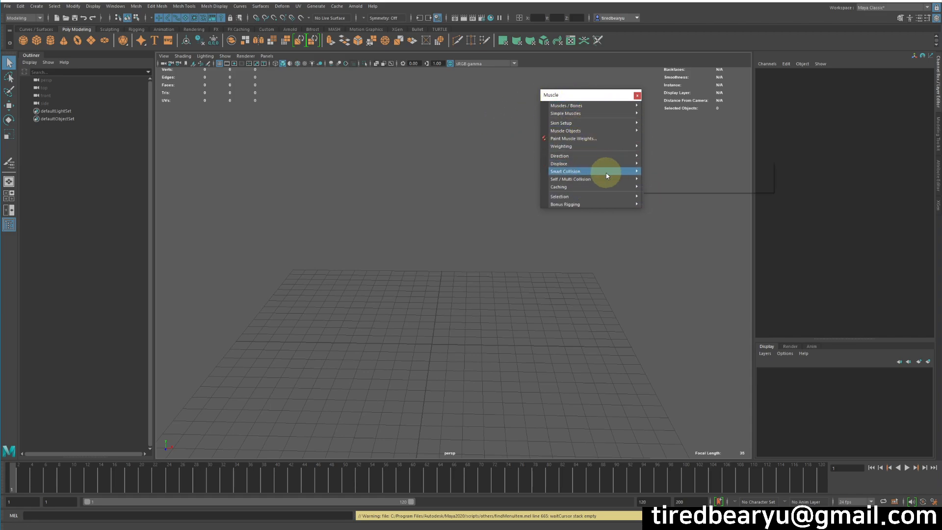
Detach the Self / Multi Collision commands as their own floating window and close the floating Muscle window
{"action": "mouse_move", "coordinate": [588, 180]}
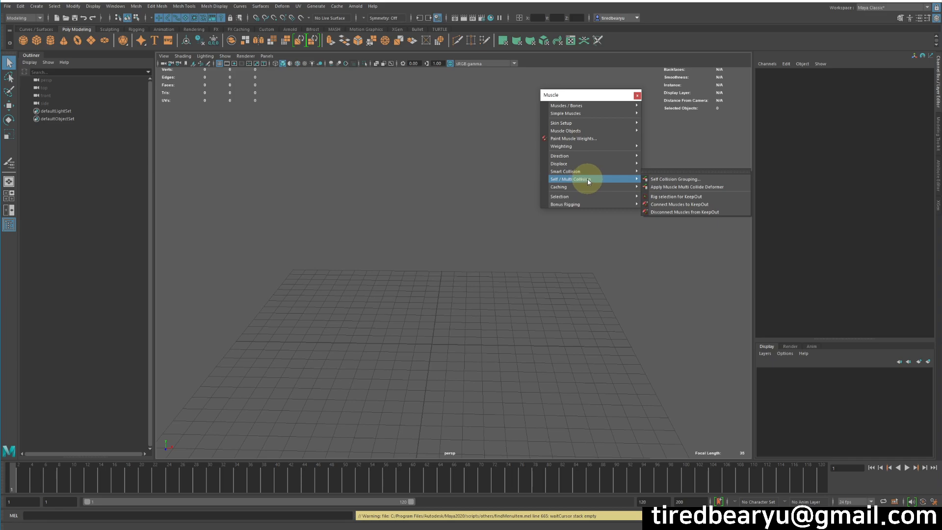
{"action": "left_click", "coordinate": [708, 172]}
{"action": "left_click_drag", "start_coordinate": [725, 149], "coordinate": [690, 125]}
{"action": "left_click", "coordinate": [637, 95]}
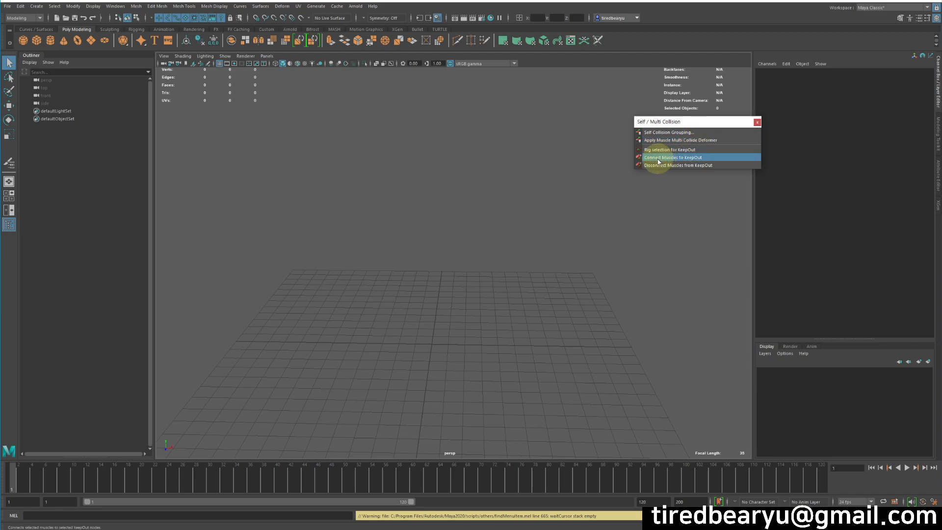
Create a polygon sphere with a radius of 1 at the origin and activate the Move tool
{"action": "left_click", "coordinate": [437, 229]}
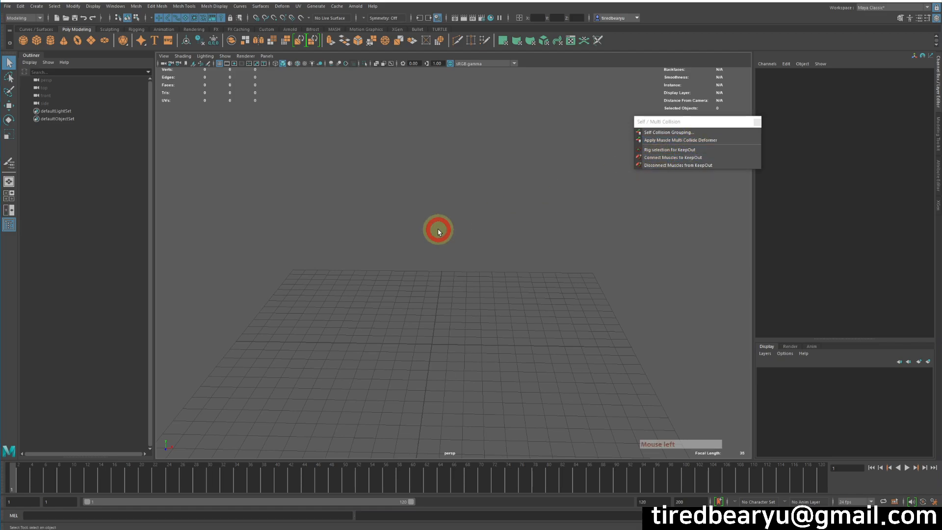
{"action": "left_click", "coordinate": [26, 38]}
{"action": "right_click_drag", "start_coordinate": [314, 176], "coordinate": [496, 212], "text": "alt"}
{"action": "middle_click_drag", "start_coordinate": [496, 212], "coordinate": [500, 128], "text": "alt"}
{"action": "key", "text": "w"}
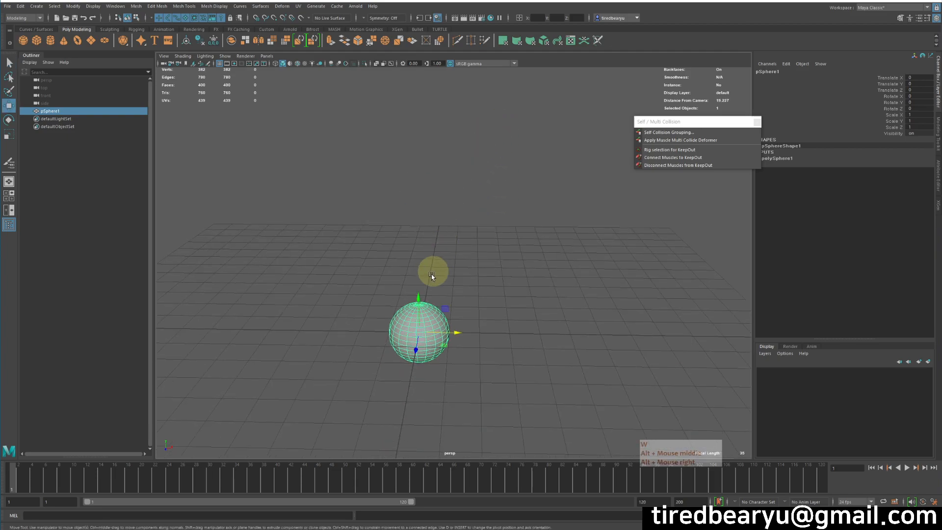
Raise the sphere above the grid to about 6 units on the Y axis
{"action": "left_click", "coordinate": [425, 236]}
{"action": "key", "text": "z"}
{"action": "left_click_drag", "start_coordinate": [419, 300], "coordinate": [431, 113]}
{"action": "left_click_drag", "start_coordinate": [476, 189], "coordinate": [492, 179], "text": "alt"}
{"action": "middle_click_drag", "start_coordinate": [492, 179], "coordinate": [486, 240], "text": "alt"}
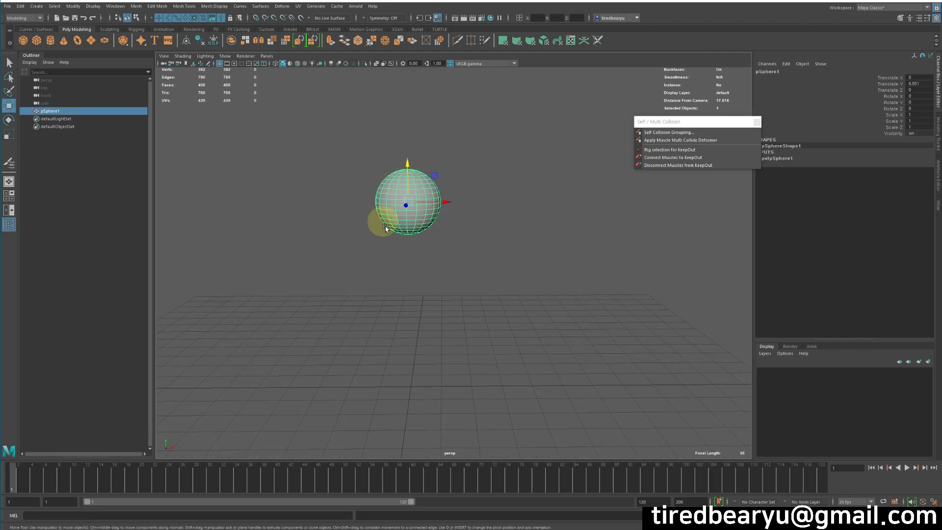
{"action": "middle_click_drag", "start_coordinate": [408, 221], "coordinate": [414, 260], "text": "alt"}
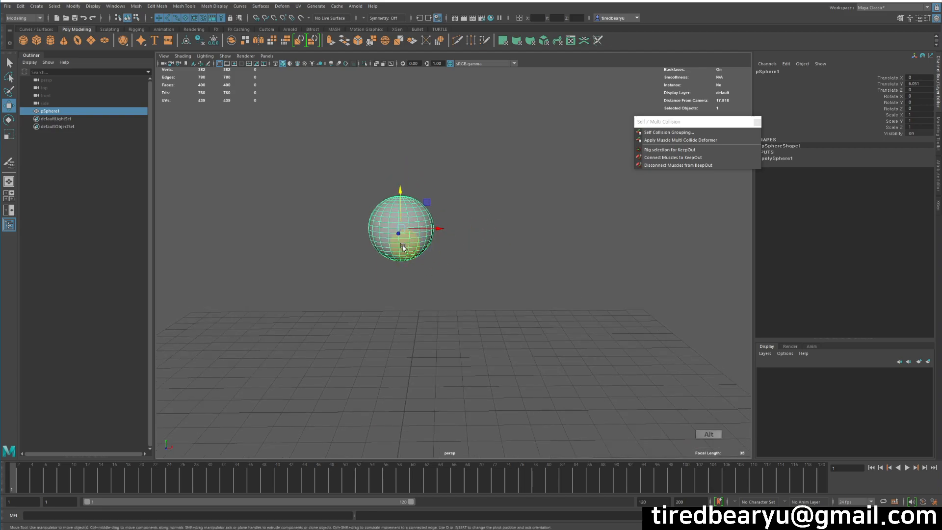
{"action": "scroll", "coordinate": [405, 246], "scroll_direction": "up", "scroll_amount": 1}
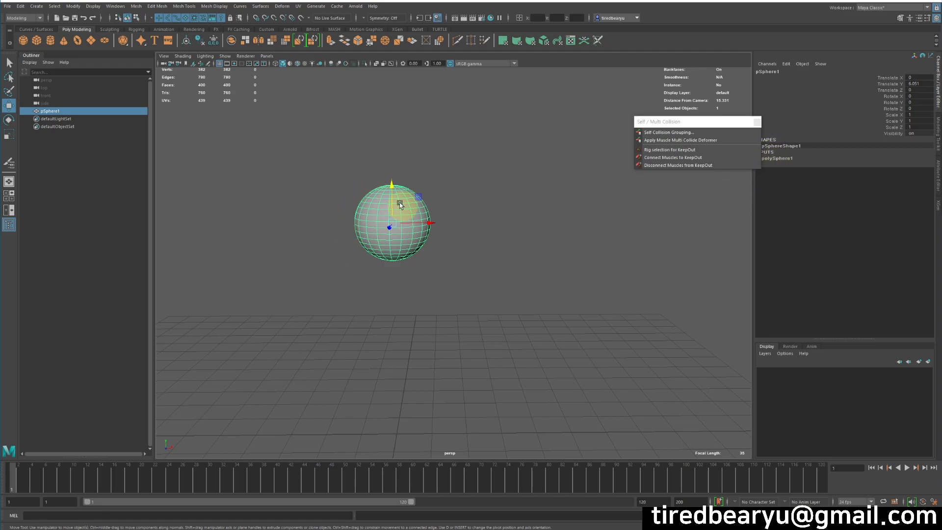
{"action": "middle_click_drag", "start_coordinate": [437, 251], "coordinate": [430, 249], "text": "alt"}
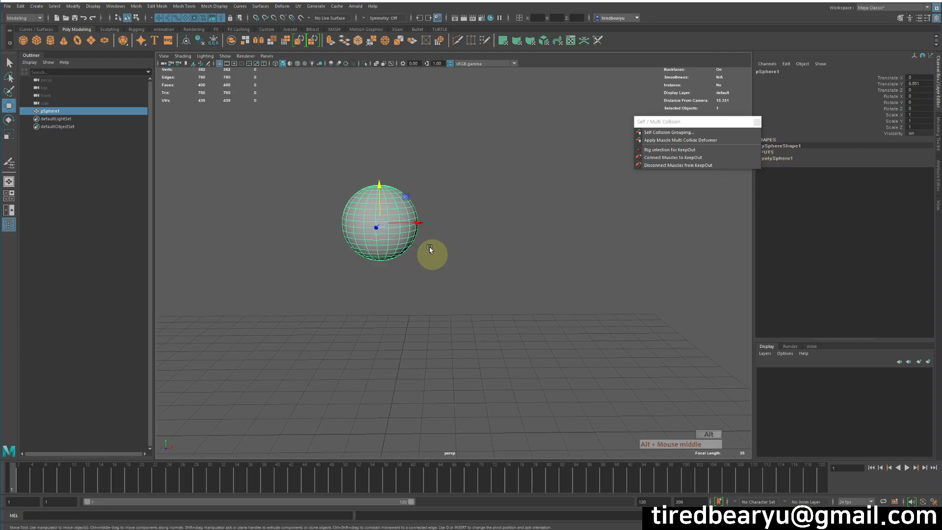
Duplicate the sphere and move the copy along X to about 2.3 units, leaving a small gap between the two
{"action": "key", "text": "ctrl+d"}
{"action": "left_click_drag", "start_coordinate": [414, 225], "coordinate": [502, 230]}
{"action": "left_click", "coordinate": [424, 220]}
Apply the Muscle Multi Collide deformer to both spheres together and deselect them
{"action": "left_click_drag", "start_coordinate": [314, 142], "coordinate": [537, 285]}
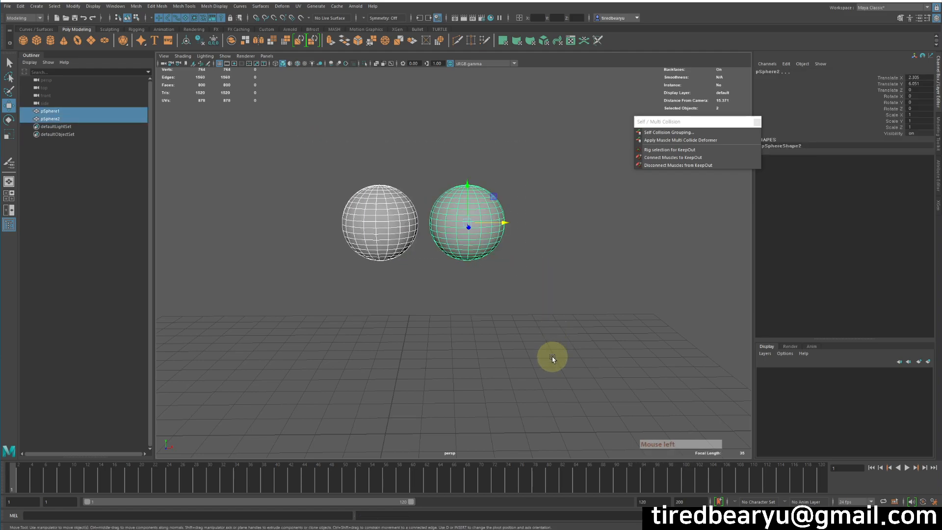
{"action": "middle_click_drag", "start_coordinate": [456, 256], "coordinate": [450, 266], "text": "alt"}
{"action": "left_click", "coordinate": [490, 312]}
{"action": "left_click_drag", "start_coordinate": [524, 296], "coordinate": [265, 154]}
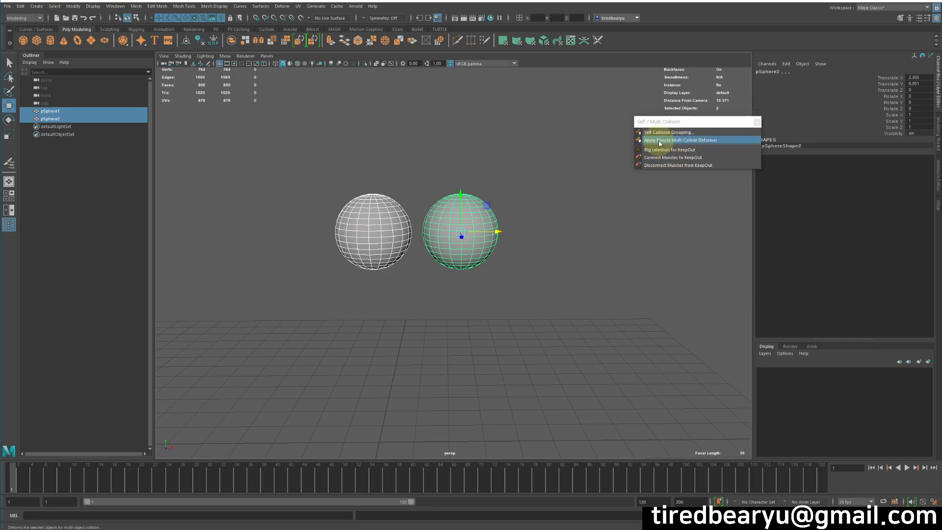
{"action": "left_click", "coordinate": [702, 140]}
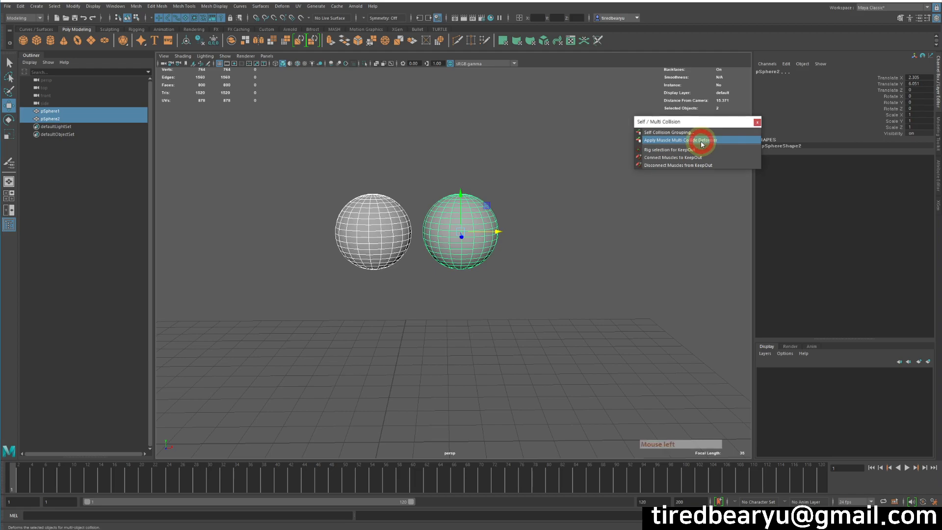
{"action": "left_click_drag", "start_coordinate": [584, 288], "coordinate": [572, 274], "text": "alt"}
{"action": "left_click", "coordinate": [595, 280]}
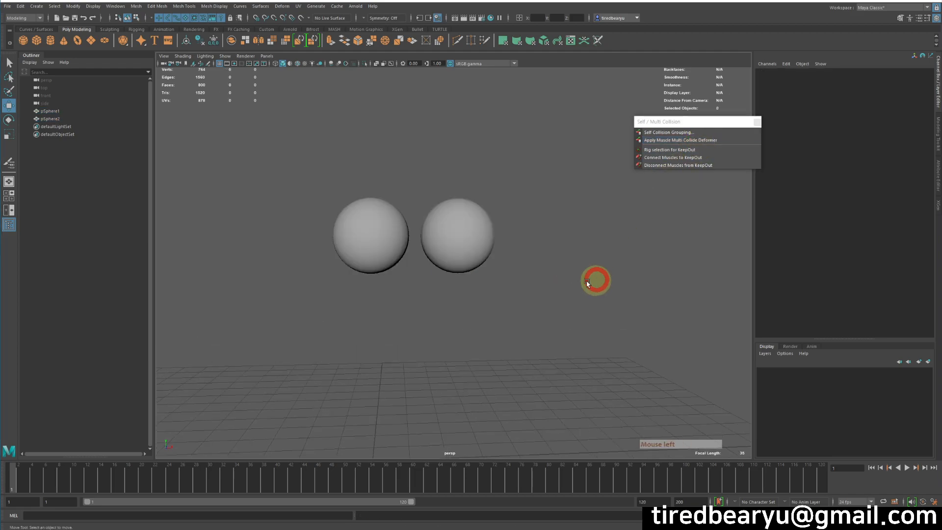
Move the duplicated sphere along X into the original sphere to test the collision deformation
{"action": "left_click_drag", "start_coordinate": [446, 160], "coordinate": [508, 290]}
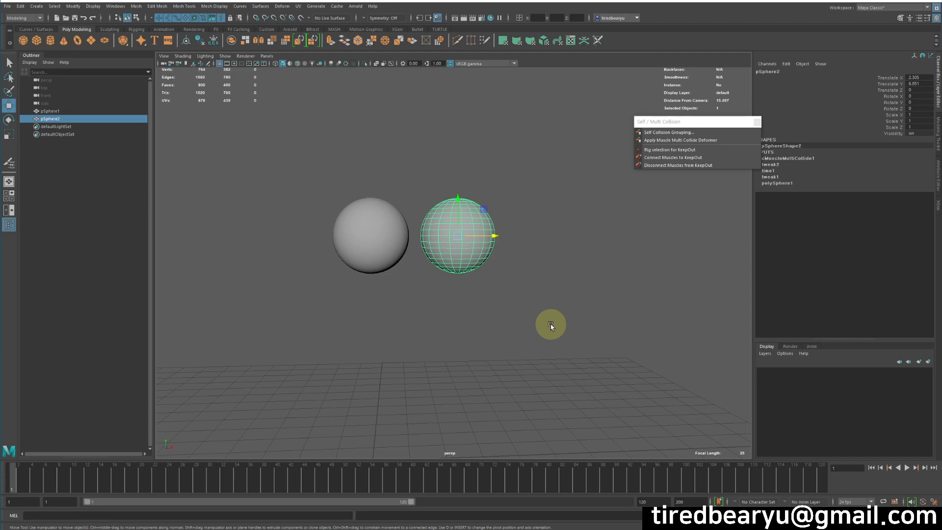
{"action": "left_click_drag", "start_coordinate": [534, 289], "coordinate": [532, 288], "text": "alt"}
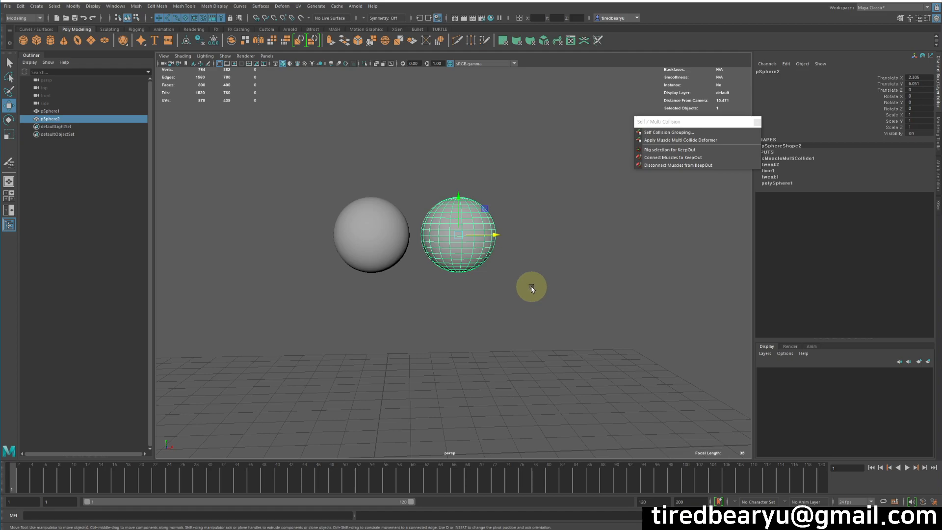
{"action": "right_click_drag", "start_coordinate": [513, 265], "coordinate": [577, 267], "text": "alt"}
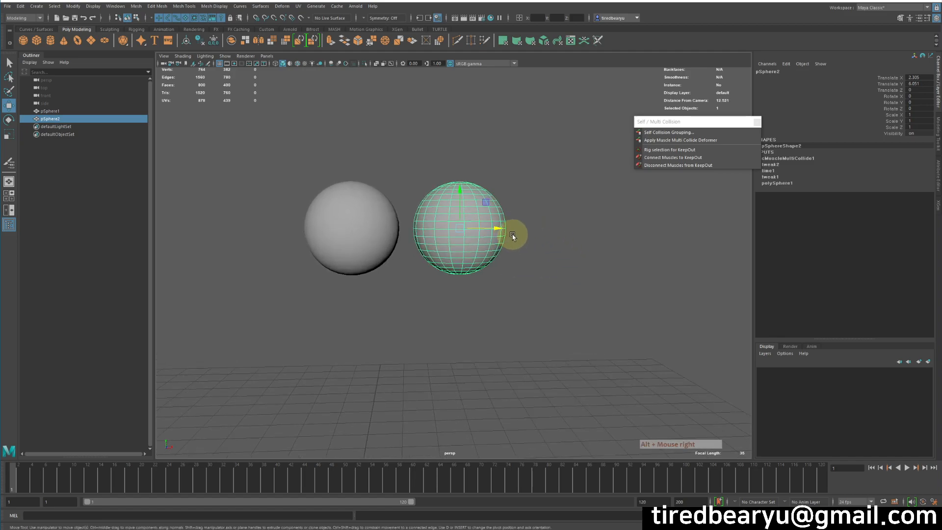
{"action": "left_click_drag", "start_coordinate": [498, 231], "coordinate": [441, 228]}
{"action": "left_click", "coordinate": [524, 287]}
{"action": "mouse_move", "coordinate": [524, 287]}
{"action": "left_mouse_down", "text": "alt"}
{"action": "mouse_move", "coordinate": [479, 288]}
{"action": "mouse_move", "coordinate": [517, 288]}
{"action": "left_mouse_up", "text": "alt"}
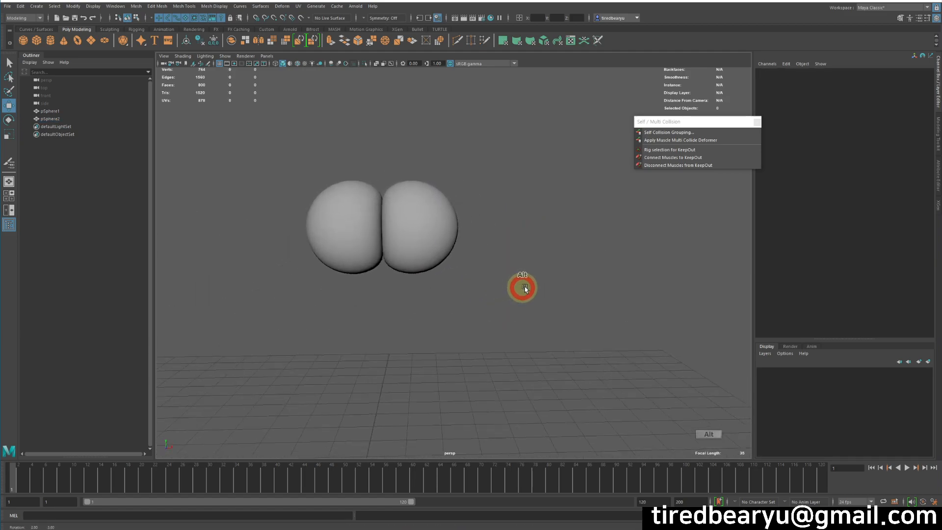
Move the floating collision window off the channel values and expand the original sphere's cMuscleMultiCollide1 attributes
{"action": "middle_click_drag", "start_coordinate": [517, 288], "coordinate": [572, 269], "text": "alt"}
{"action": "left_click", "coordinate": [489, 246]}
{"action": "left_click", "coordinate": [381, 217]}
{"action": "left_click_drag", "start_coordinate": [737, 122], "coordinate": [684, 97]}
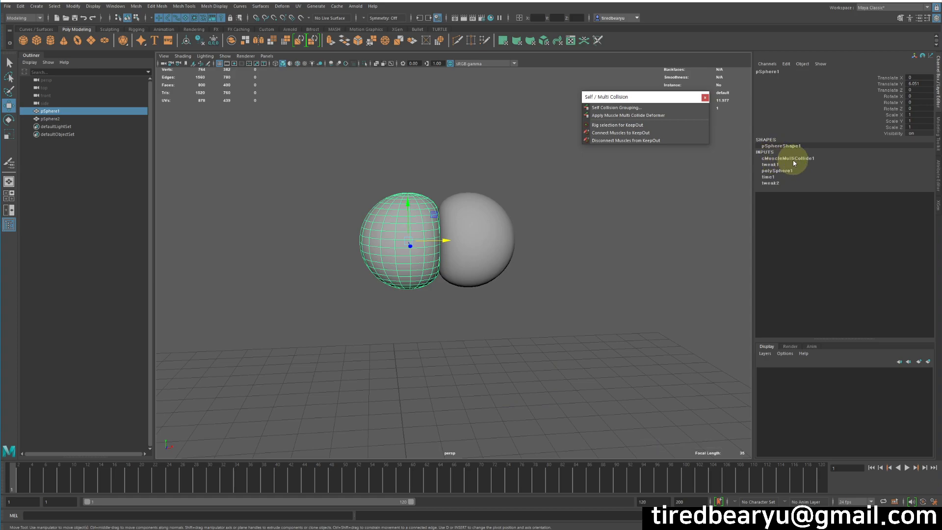
{"action": "left_click", "coordinate": [804, 160]}
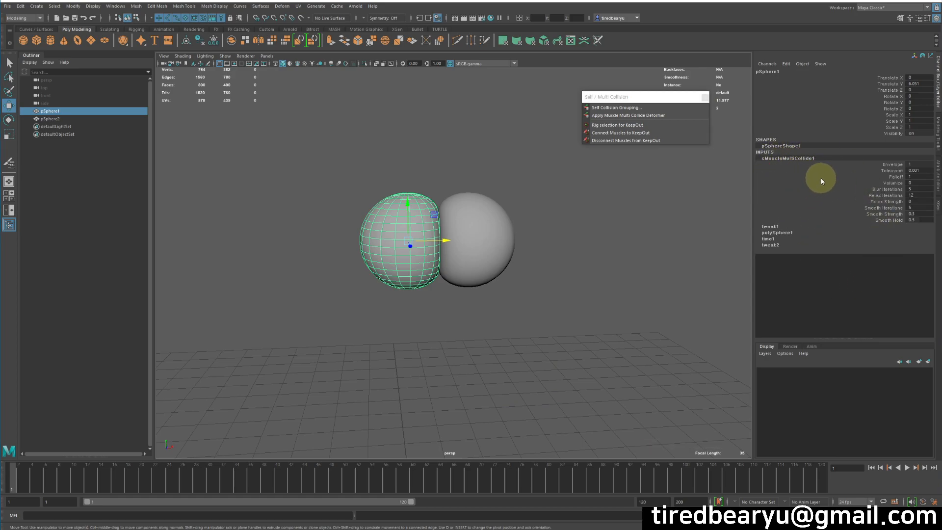
Examine the deformed contact area between the two spheres and select the duplicated sphere to check its shape
{"action": "left_click_drag", "start_coordinate": [616, 251], "coordinate": [623, 252], "text": "alt"}
{"action": "left_click_drag", "start_coordinate": [571, 270], "coordinate": [555, 276], "text": "alt"}
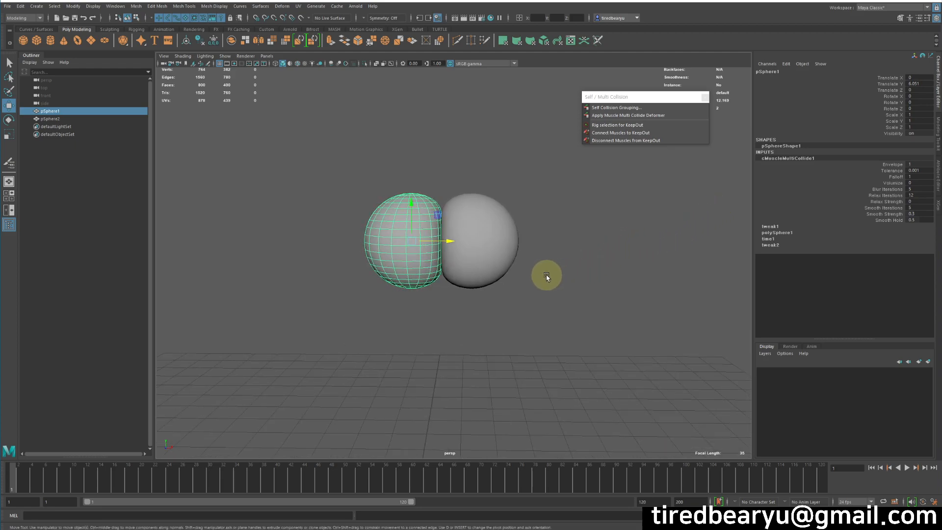
{"action": "left_click", "coordinate": [520, 253]}
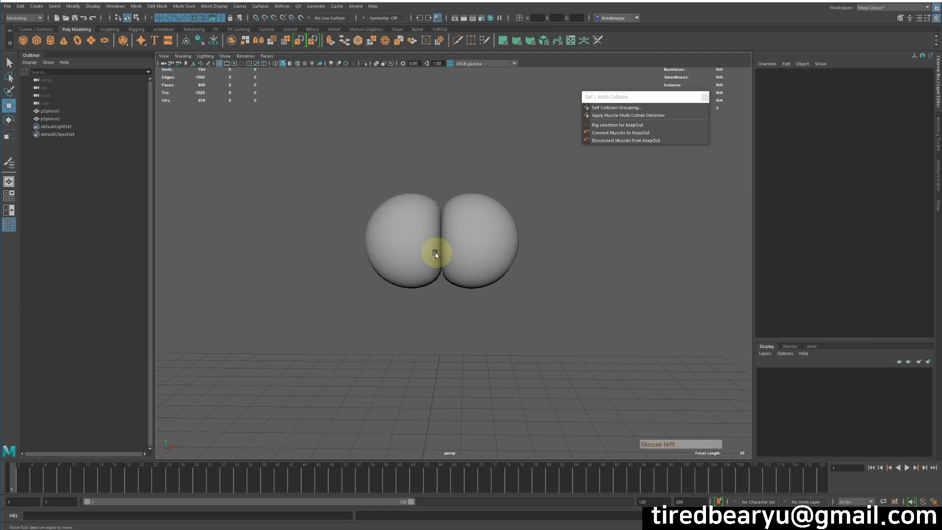
{"action": "left_click", "coordinate": [437, 251]}
{"action": "left_click", "coordinate": [481, 249]}
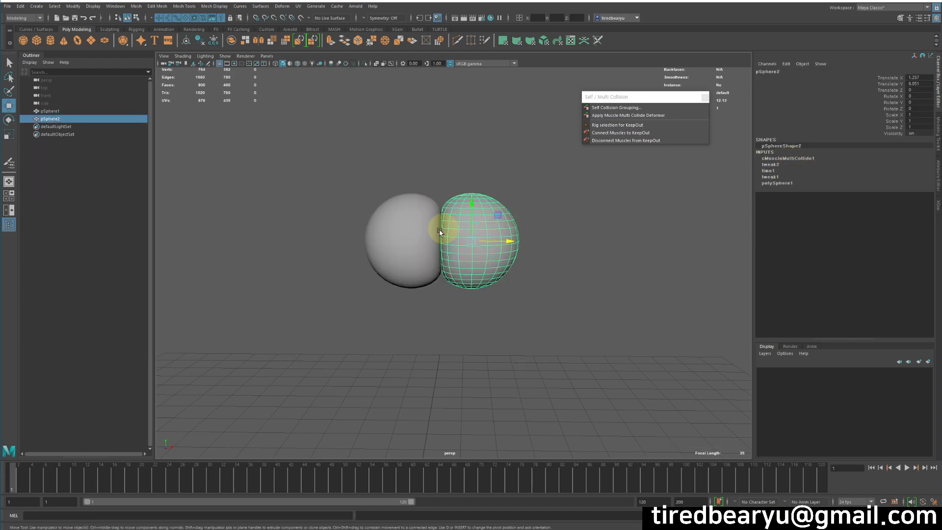
{"action": "left_click", "coordinate": [482, 238]}
{"action": "left_click", "coordinate": [486, 239]}
Raise Volumize to 5.8 in the original sphere's cMuscleMultiCollide1 attributes
{"action": "left_click", "coordinate": [397, 227]}
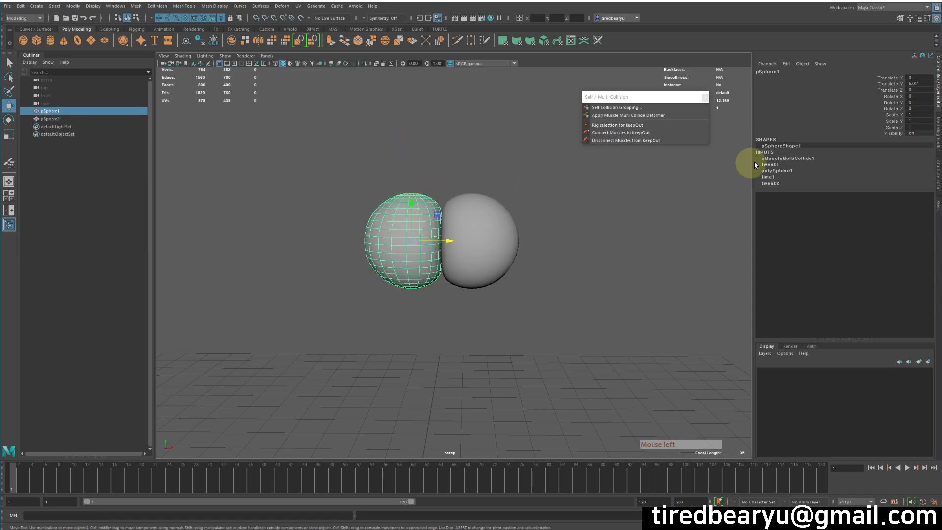
{"action": "left_click", "coordinate": [806, 159]}
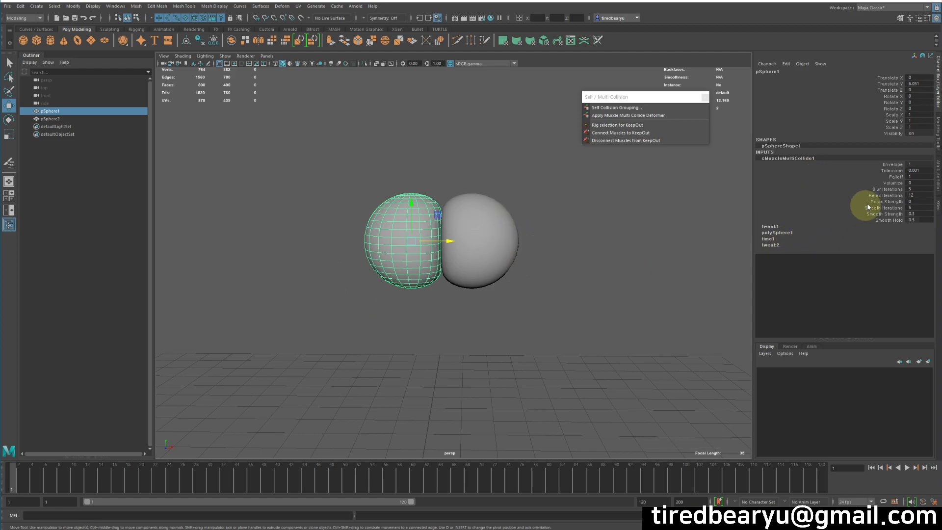
{"action": "left_click", "coordinate": [894, 183]}
{"action": "middle_click_drag", "start_coordinate": [716, 187], "coordinate": [730, 182]}
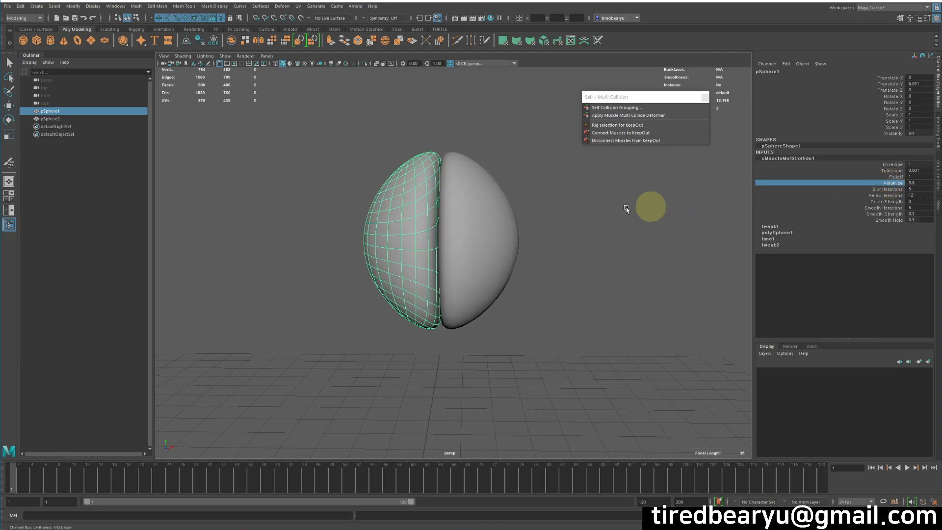
Move the duplicated sphere along X deeper into the original sphere, and back out to about 1.56 units
{"action": "left_click", "coordinate": [478, 236]}
{"action": "key", "text": "w"}
{"action": "left_click_drag", "start_coordinate": [524, 238], "coordinate": [496, 242]}
{"action": "left_click", "coordinate": [534, 236]}
{"action": "left_click_drag", "start_coordinate": [564, 239], "coordinate": [644, 270], "text": "alt"}
{"action": "key", "text": "z"}
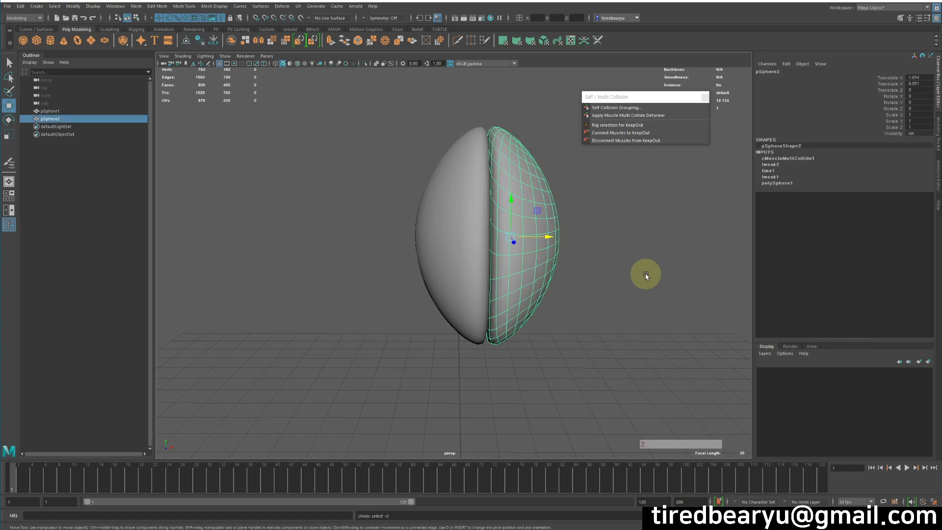
{"action": "left_click", "coordinate": [648, 274]}
{"action": "key", "text": "z"}
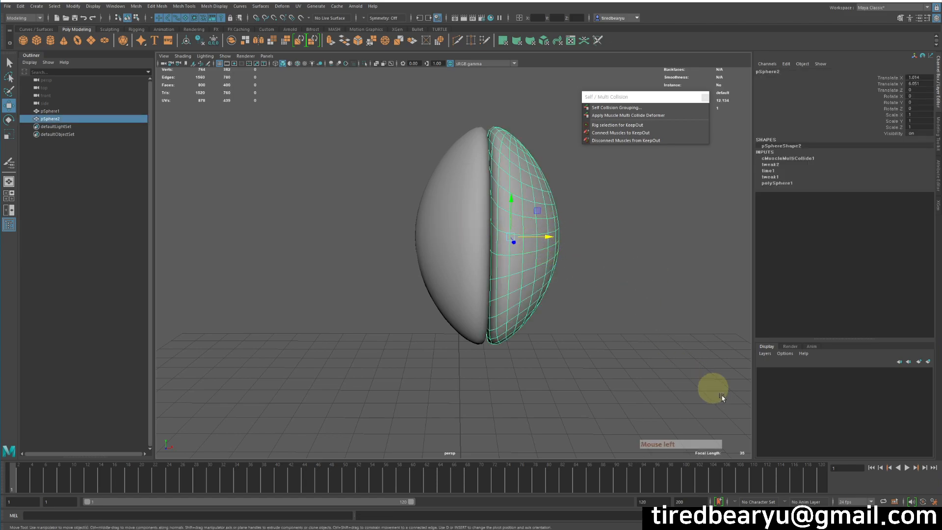
{"action": "left_click_drag", "start_coordinate": [550, 239], "coordinate": [580, 237]}
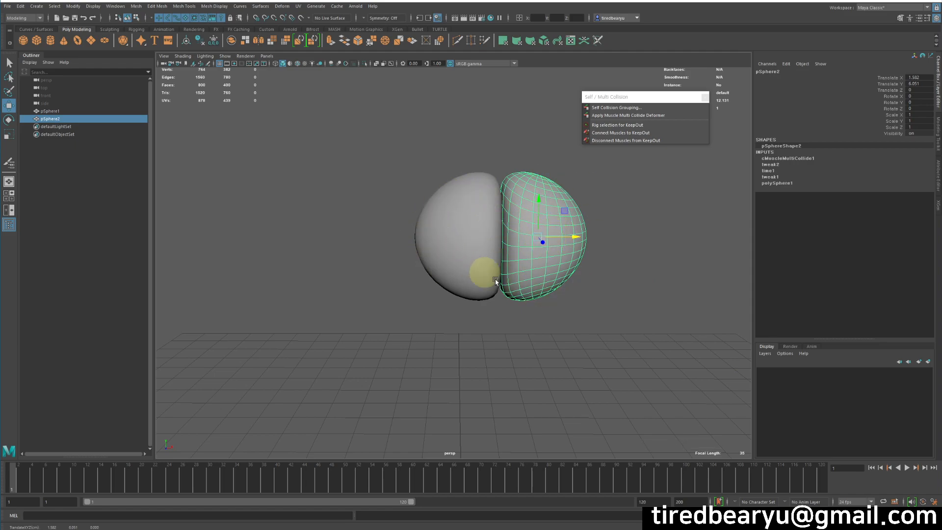
Start painting the cMuscleMultiCollide1 weights on the duplicated sphere
{"action": "middle_click_drag", "start_coordinate": [508, 283], "coordinate": [486, 284], "text": "alt"}
{"action": "left_click", "coordinate": [654, 281]}
{"action": "left_click", "coordinate": [517, 218]}
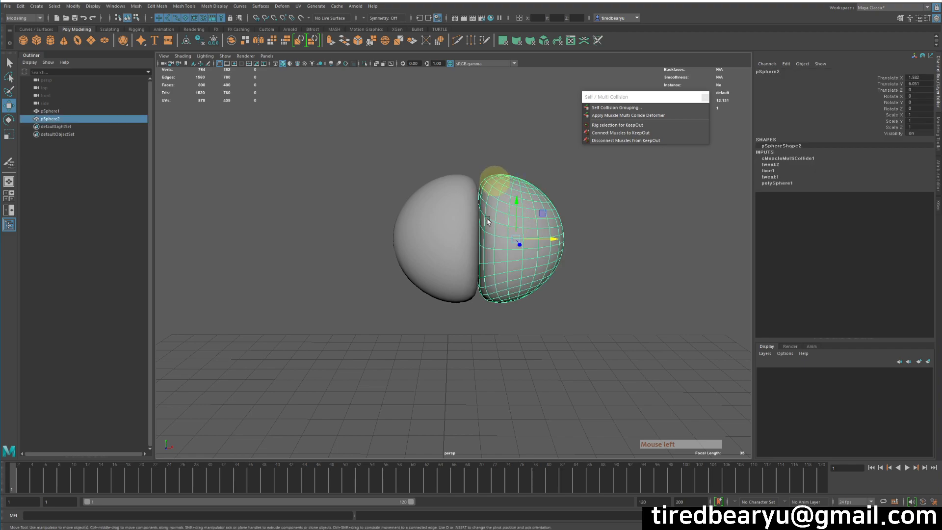
{"action": "right_click", "coordinate": [532, 203]}
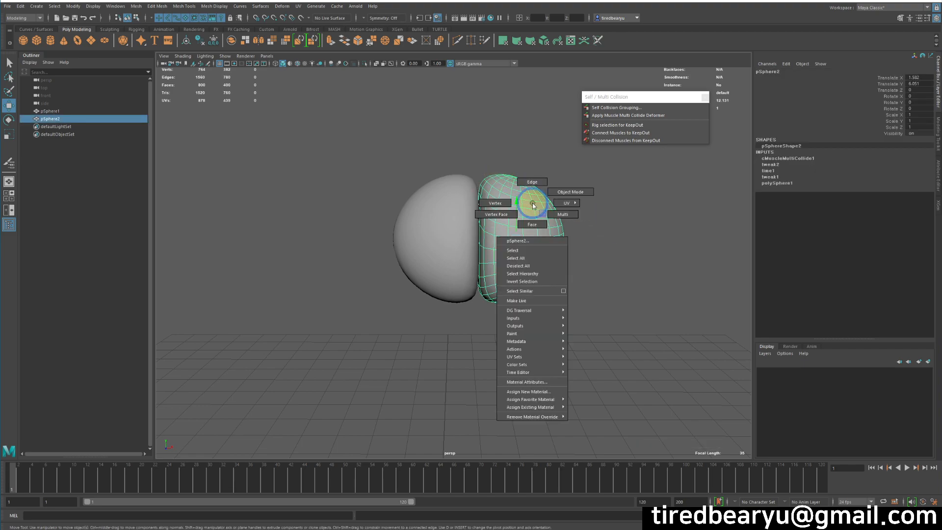
{"action": "left_click", "coordinate": [535, 333]}
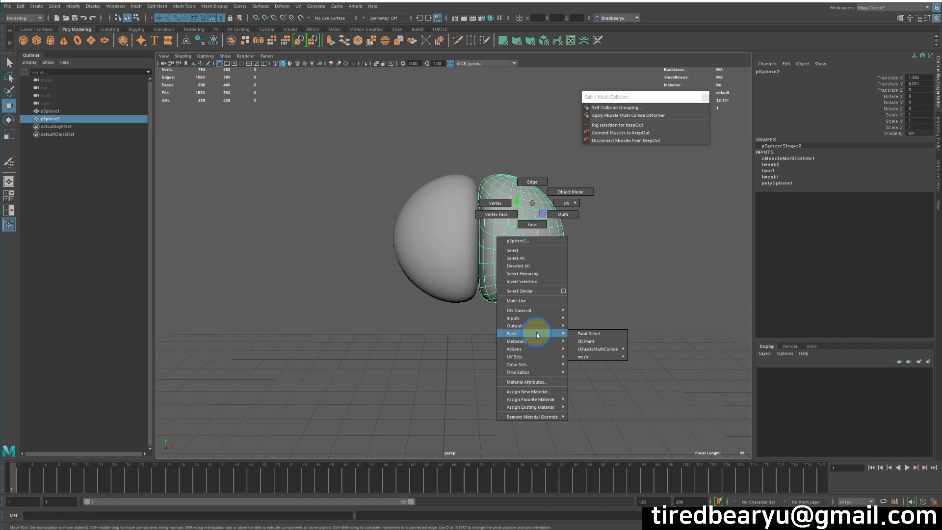
{"action": "mouse_move", "coordinate": [595, 351]}
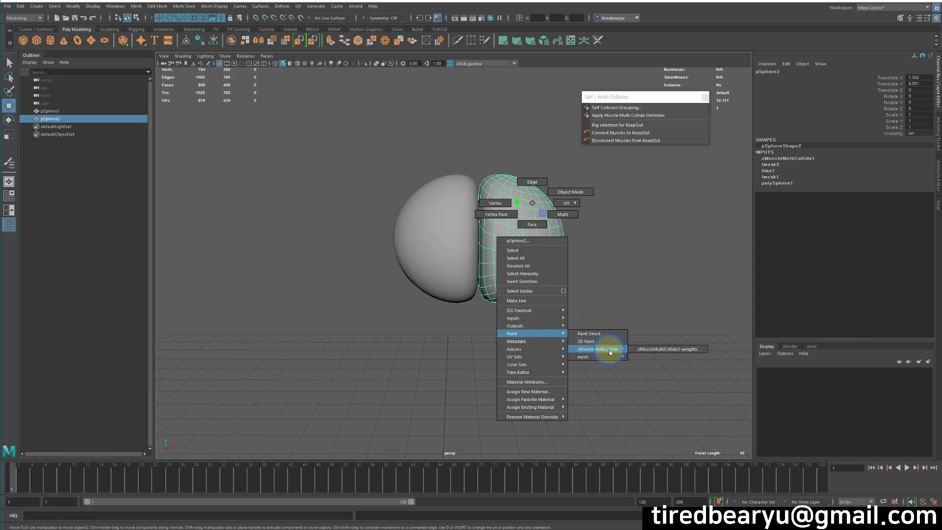
{"action": "left_click", "coordinate": [688, 350]}
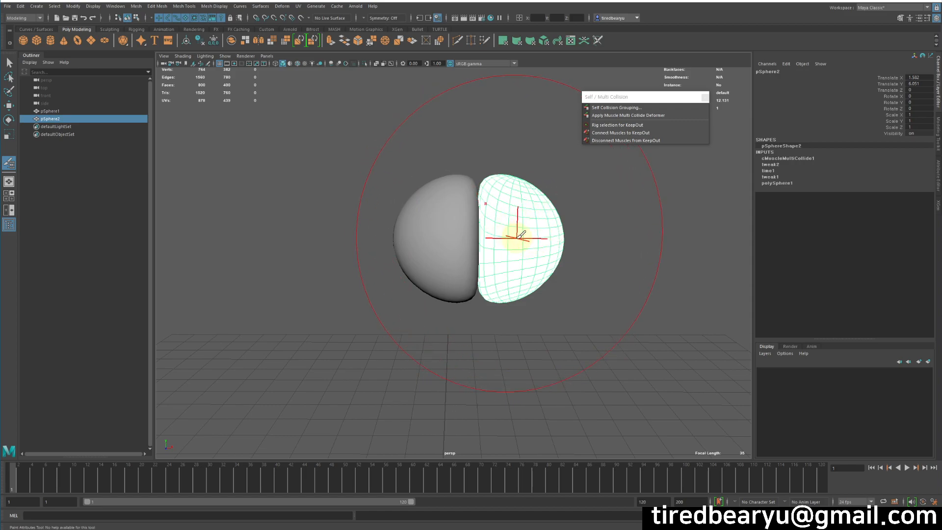
Flood the duplicated sphere's collision weights with 0 and move it slightly along X to test the contact
{"action": "double_click", "coordinate": [9, 163]}
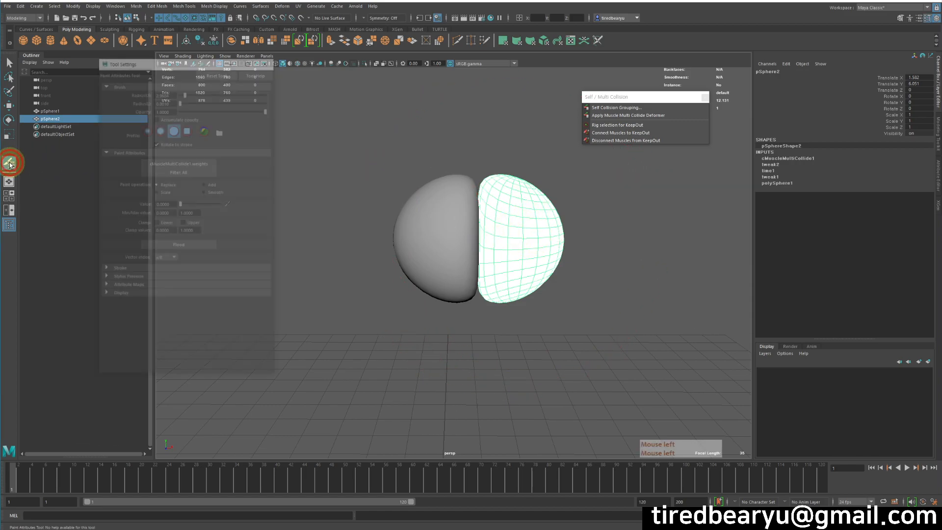
{"action": "left_click_drag", "start_coordinate": [164, 64], "coordinate": [719, 105]}
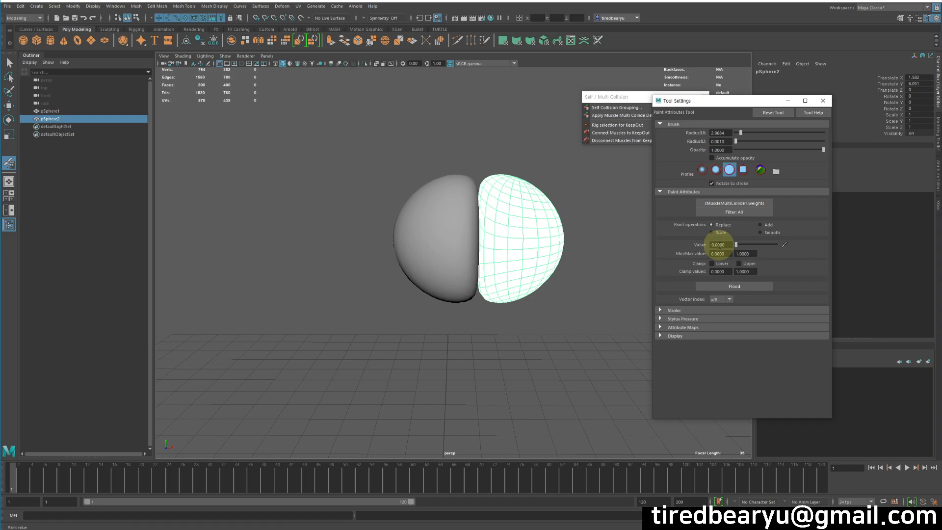
{"action": "left_click", "coordinate": [734, 287]}
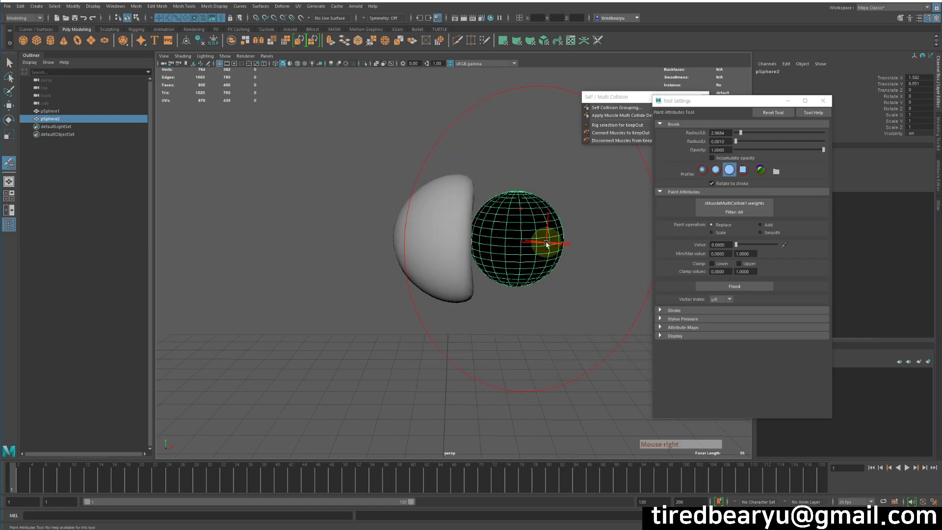
{"action": "key", "text": "w"}
{"action": "mouse_move", "coordinate": [549, 240]}
{"action": "left_mouse_down"}
{"action": "mouse_move", "coordinate": [512, 238]}
{"action": "mouse_move", "coordinate": [583, 248]}
{"action": "mouse_move", "coordinate": [540, 248]}
{"action": "left_mouse_up"}
Set Volumize back to 0 on the original sphere, clearing the tool settings window off its attributes
{"action": "left_click", "coordinate": [453, 229]}
{"action": "left_click_drag", "start_coordinate": [761, 100], "coordinate": [688, 72]}
{"action": "left_click", "coordinate": [801, 157]}
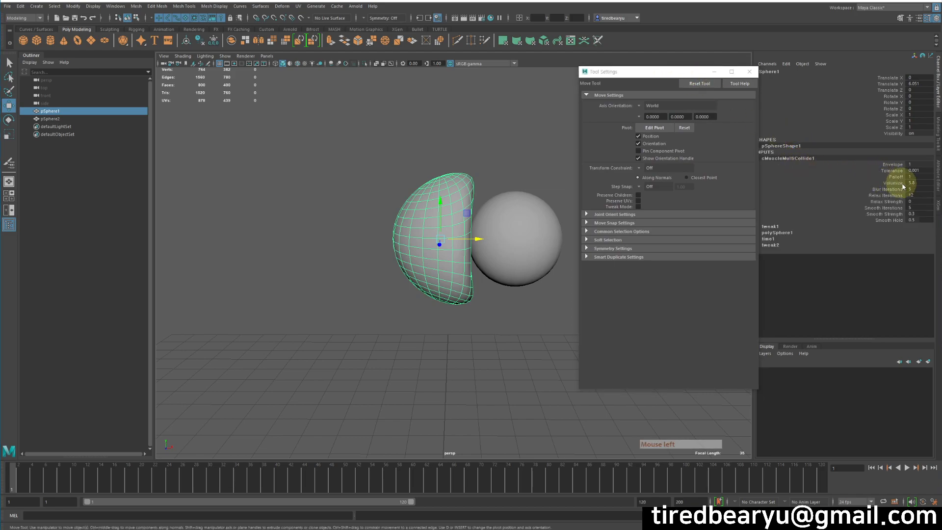
{"action": "type", "text": "0"}
{"action": "key", "text": "Return"}
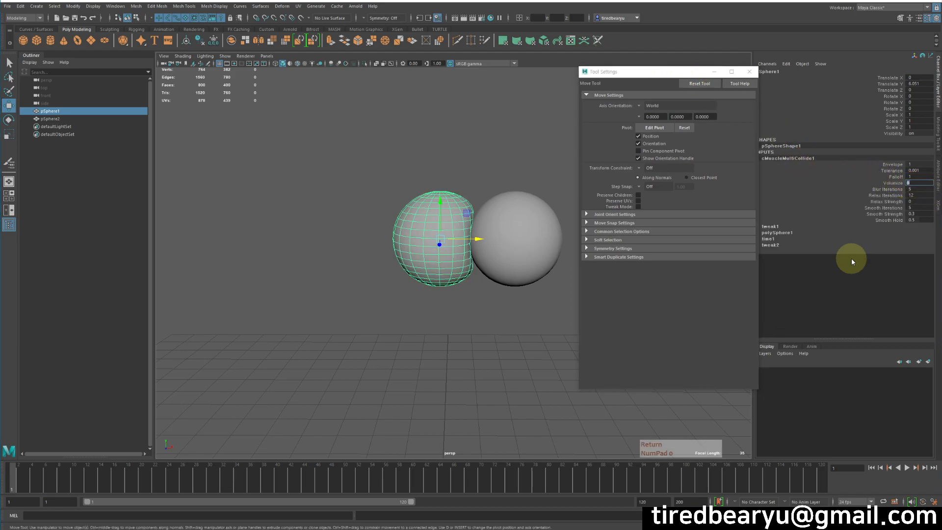
Move the duplicated sphere along X into the original sphere and partly back out to test the one-sided deformation
{"action": "left_click", "coordinate": [535, 243]}
{"action": "left_click_drag", "start_coordinate": [562, 238], "coordinate": [529, 244]}
{"action": "middle_click_drag", "start_coordinate": [529, 244], "coordinate": [489, 248], "text": "alt"}
{"action": "left_click_drag", "start_coordinate": [484, 233], "coordinate": [523, 226]}
{"action": "left_click", "coordinate": [482, 156]}
Flood the duplicated sphere's cMuscleMultiCollide1 weights with a value of about 0.54
{"action": "left_click", "coordinate": [508, 229]}
{"action": "left_click", "coordinate": [9, 163]}
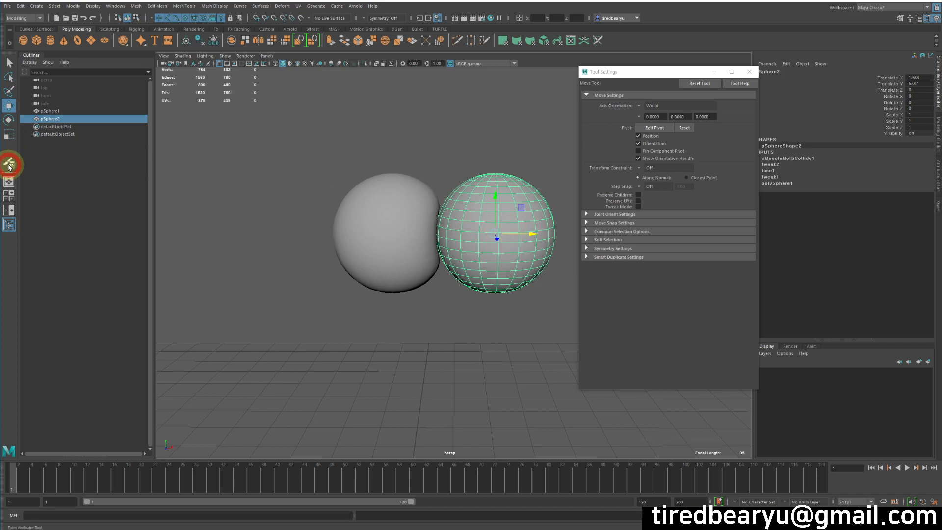
{"action": "left_click_drag", "start_coordinate": [652, 71], "coordinate": [666, 44]}
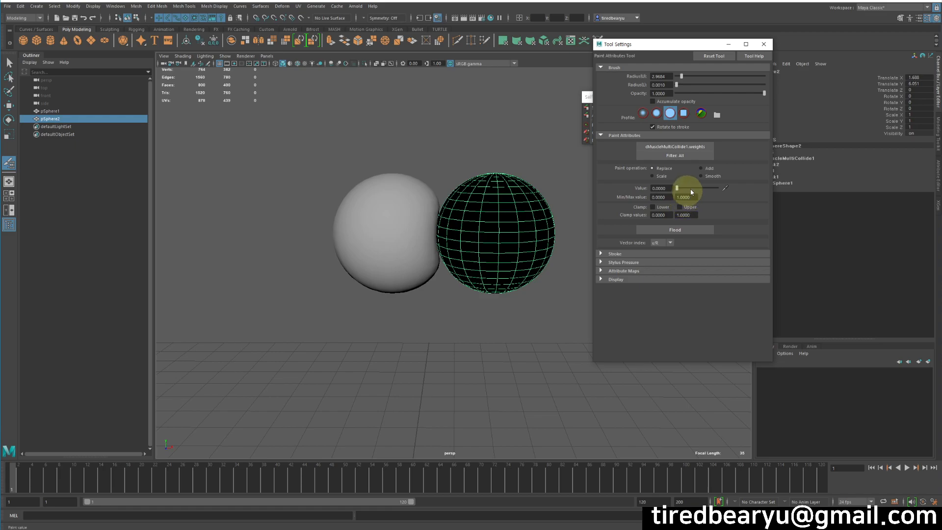
{"action": "left_click_drag", "start_coordinate": [688, 190], "coordinate": [698, 189]}
{"action": "left_click", "coordinate": [676, 230]}
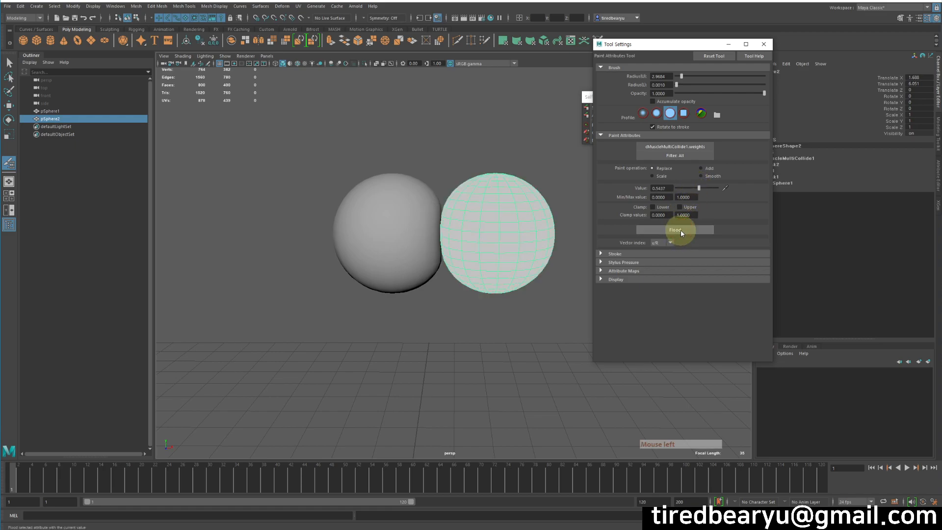
Move the duplicated sphere along X to about 2.04 units, clear of the original sphere, and close the tool settings
{"action": "mouse_move", "coordinate": [534, 226]}
{"action": "left_mouse_down"}
{"action": "mouse_move", "coordinate": [516, 232]}
{"action": "mouse_move", "coordinate": [555, 233]}
{"action": "mouse_move", "coordinate": [484, 235]}
{"action": "mouse_move", "coordinate": [547, 234]}
{"action": "left_mouse_up"}
{"action": "key", "text": "w"}
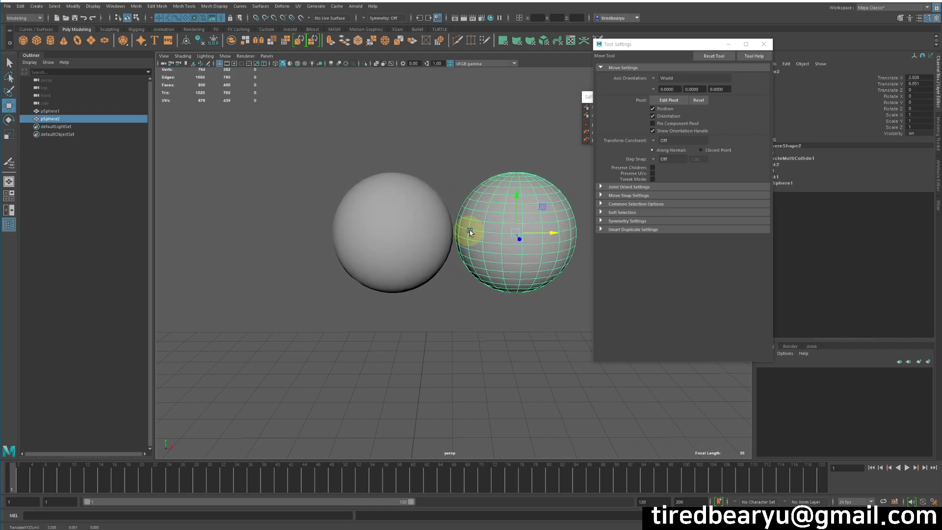
{"action": "left_click", "coordinate": [764, 44]}
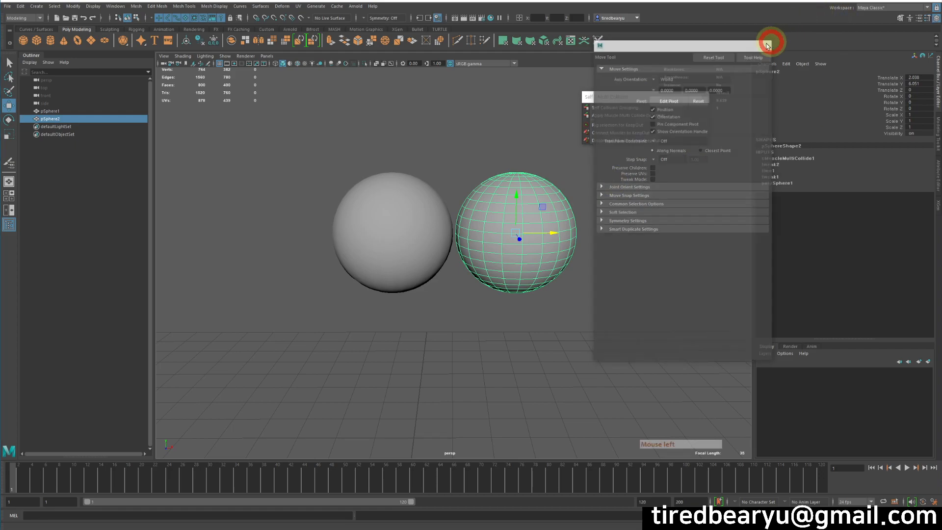
{"action": "middle_click_drag", "start_coordinate": [496, 242], "coordinate": [594, 86], "text": "alt"}
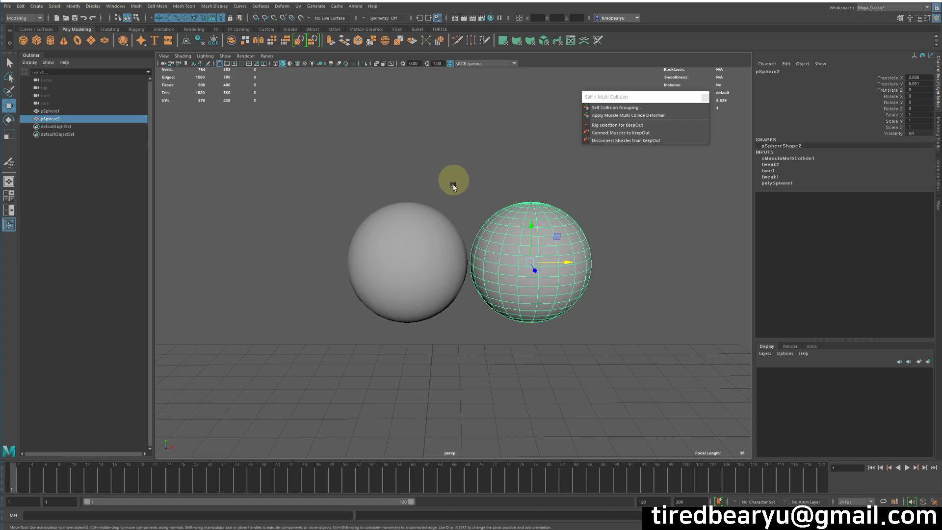
{"action": "left_click_drag", "start_coordinate": [490, 296], "coordinate": [501, 282], "text": "alt"}
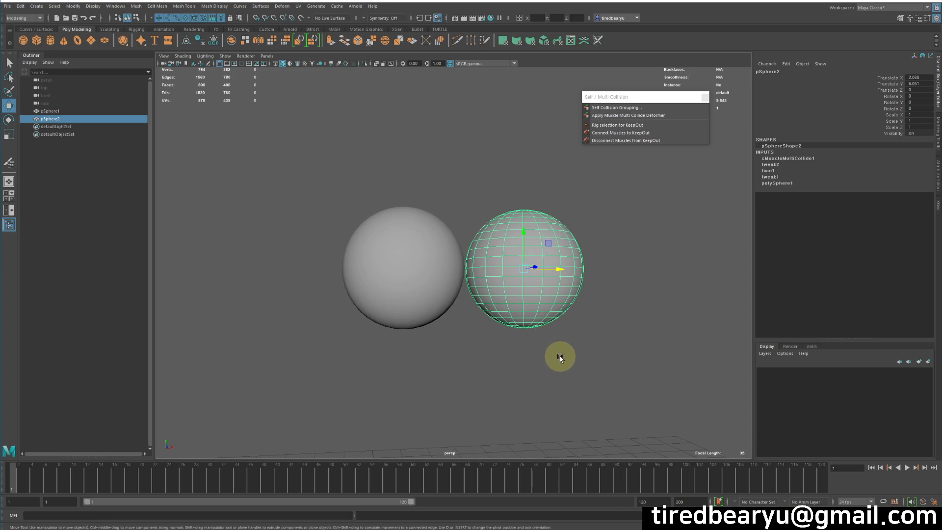
Start a new empty scene and close the floating Self / Multi Collision window
{"action": "key", "text": "ctrl+n"}
{"action": "key", "text": "Return"}
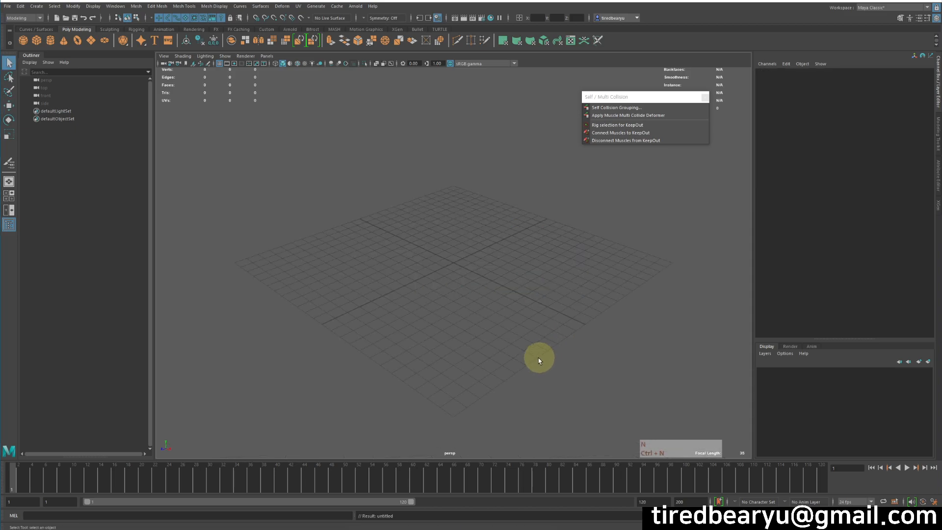
{"action": "left_click", "coordinate": [690, 98]}
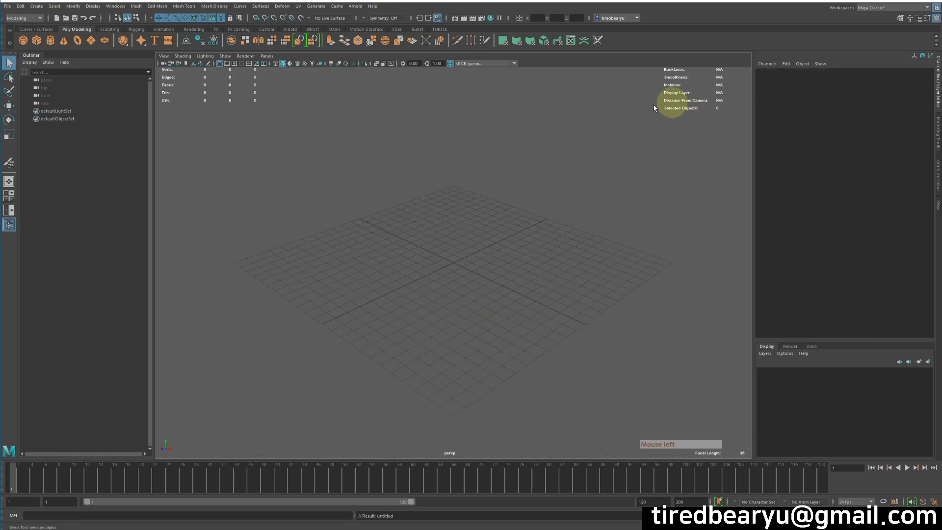
Switch to the FX command set and float the nCloth commands in a separate window beside the work area
{"action": "left_click", "coordinate": [27, 19]}
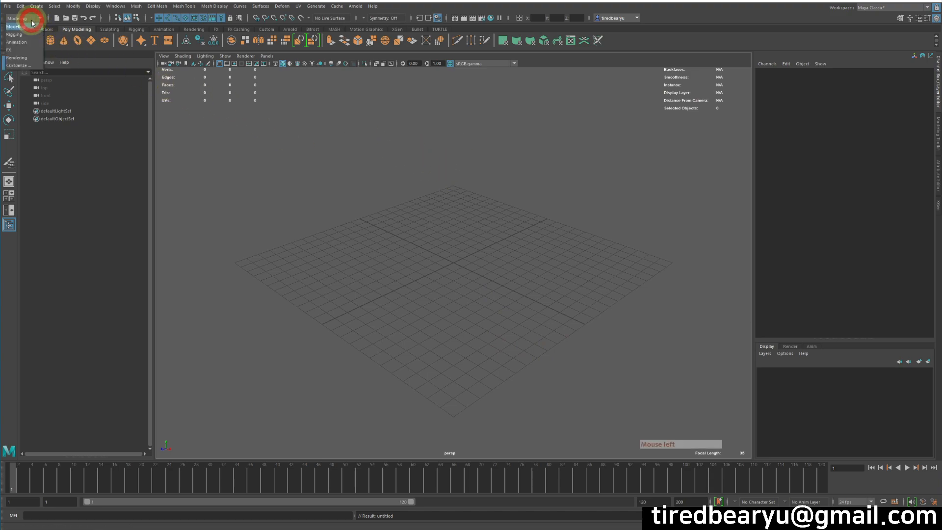
{"action": "left_click", "coordinate": [31, 51]}
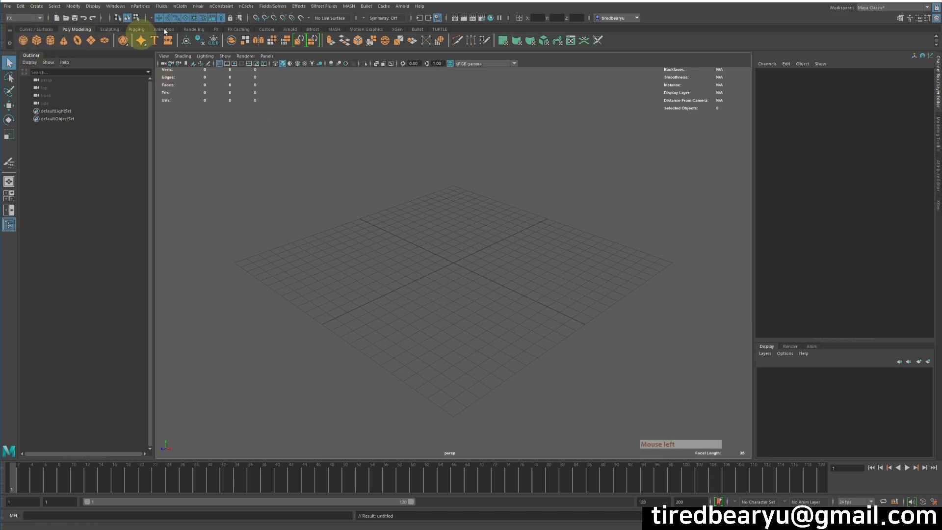
{"action": "left_click", "coordinate": [177, 7]}
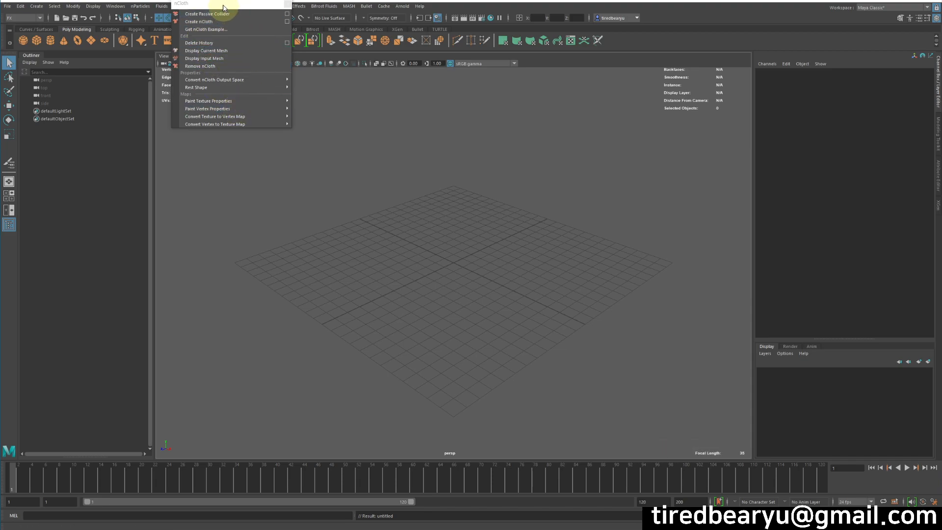
{"action": "left_click", "coordinate": [206, 15]}
{"action": "left_click_drag", "start_coordinate": [587, 90], "coordinate": [682, 82]}
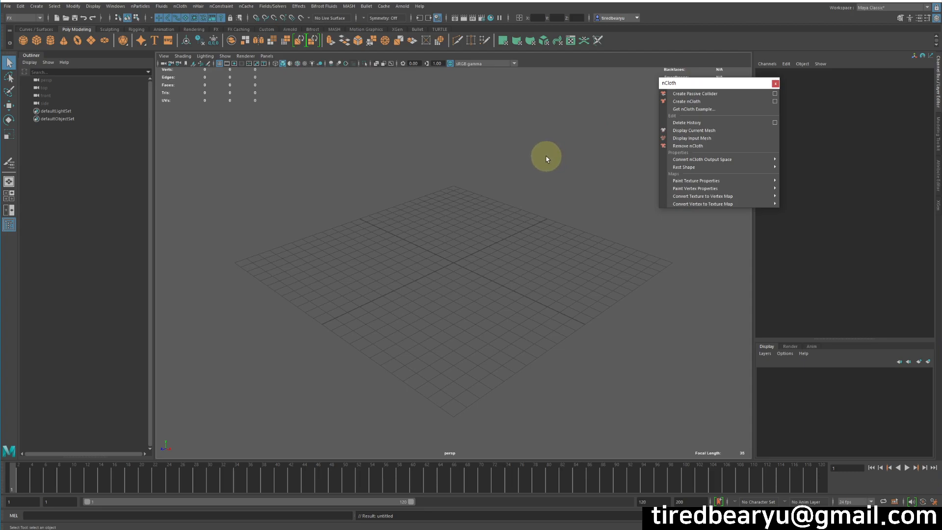
Create a polygon sphere and raise it along Y to about 4.33 units above the grid
{"action": "left_click", "coordinate": [22, 41]}
{"action": "left_click_drag", "start_coordinate": [437, 288], "coordinate": [476, 270], "text": "alt"}
{"action": "right_click_drag", "start_coordinate": [479, 270], "coordinate": [673, 279], "text": "alt"}
{"action": "left_click_drag", "start_coordinate": [479, 269], "coordinate": [453, 259], "text": "alt"}
{"action": "key", "text": "w"}
{"action": "left_click_drag", "start_coordinate": [454, 226], "coordinate": [460, 115]}
{"action": "middle_click_drag", "start_coordinate": [462, 113], "coordinate": [443, 160], "text": "alt"}
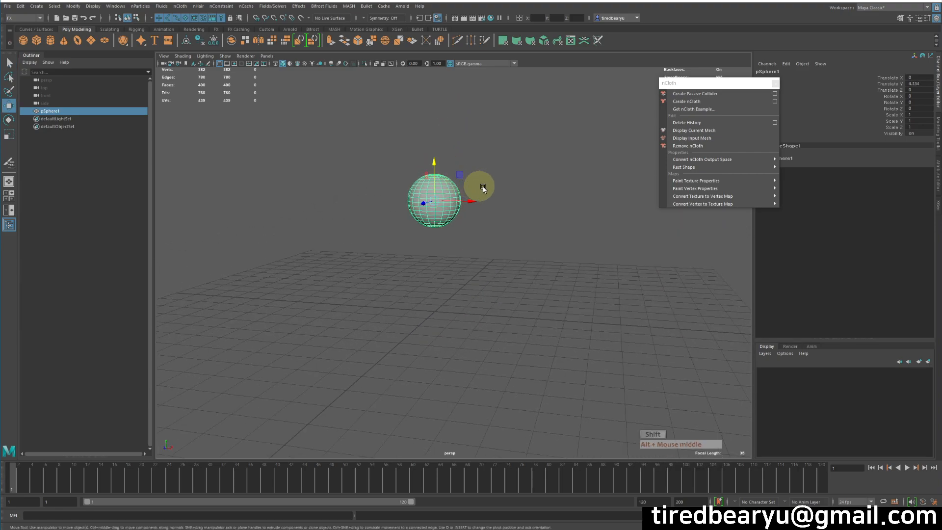
Duplicate the sphere and move the copy along X to about 2.7 units, leaving a gap between the two
{"action": "key", "text": "shift+d"}
{"action": "left_click_drag", "start_coordinate": [475, 201], "coordinate": [547, 206]}
{"action": "middle_click_drag", "start_coordinate": [520, 241], "coordinate": [527, 242], "text": "alt"}
{"action": "right_click_drag", "start_coordinate": [526, 242], "coordinate": [541, 241], "text": "alt"}
{"action": "left_click_drag", "start_coordinate": [519, 244], "coordinate": [554, 267], "text": "alt"}
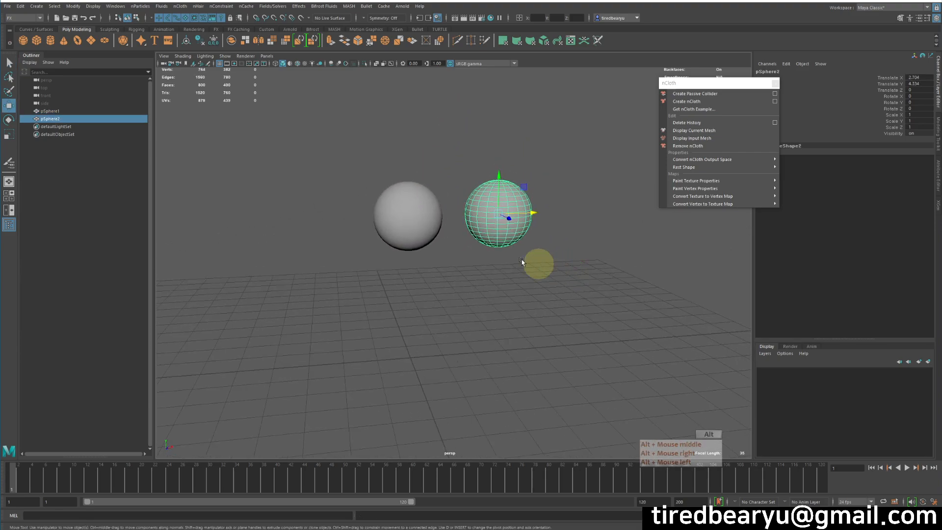
Select both polygon spheres and convert them into nCloth objects
{"action": "left_click_drag", "start_coordinate": [500, 253], "coordinate": [464, 263], "text": "alt"}
{"action": "left_click_drag", "start_coordinate": [297, 169], "coordinate": [622, 302]}
{"action": "middle_click_drag", "start_coordinate": [555, 289], "coordinate": [543, 320], "text": "alt"}
{"action": "left_click_drag", "start_coordinate": [543, 320], "coordinate": [528, 293], "text": "alt"}
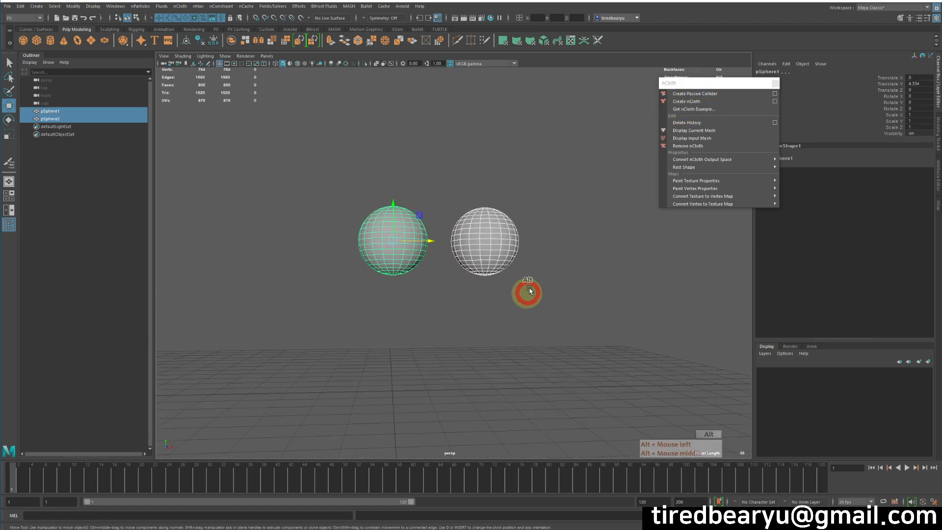
{"action": "left_click", "coordinate": [700, 101]}
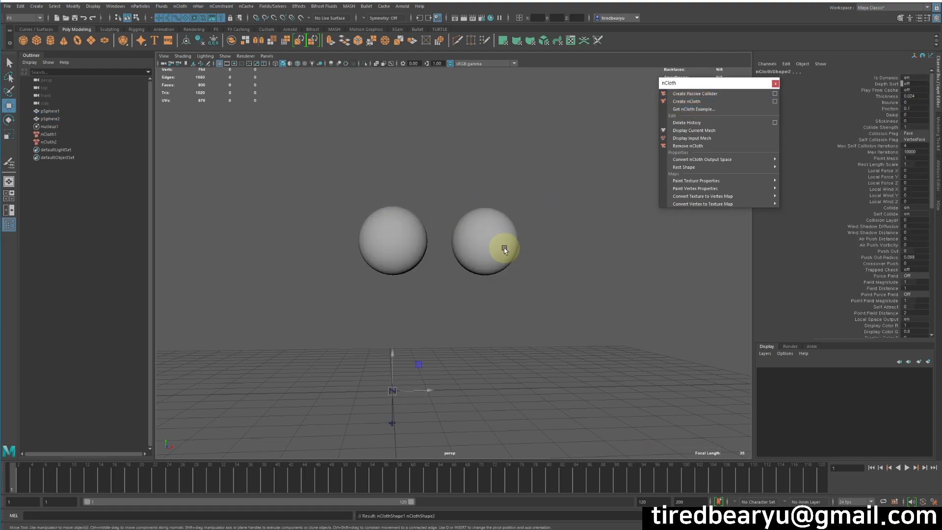
{"action": "left_click_drag", "start_coordinate": [541, 278], "coordinate": [561, 288], "text": "alt"}
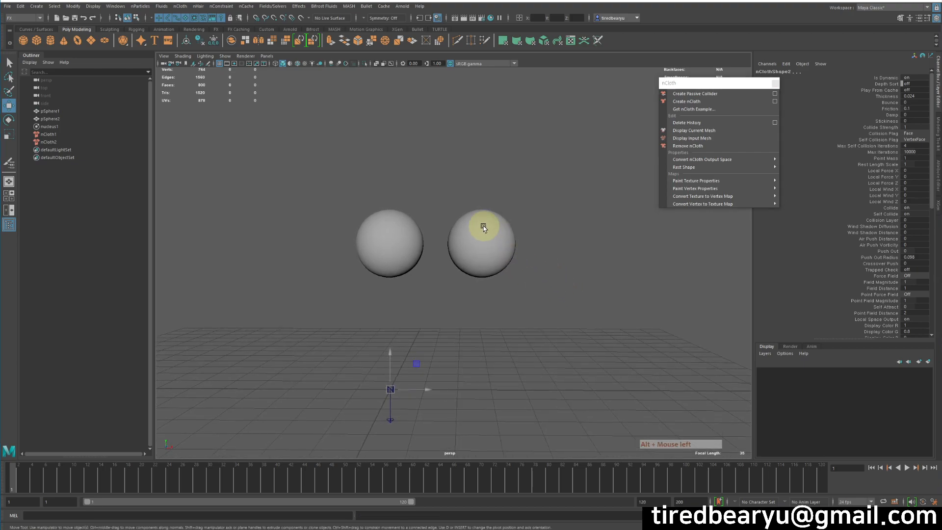
Try to move the second nCloth sphere along X toward the first one, and undo the move
{"action": "left_click", "coordinate": [484, 226]}
{"action": "key", "text": "w"}
{"action": "left_click_drag", "start_coordinate": [521, 244], "coordinate": [467, 259]}
{"action": "key", "text": "ctrl+z"}
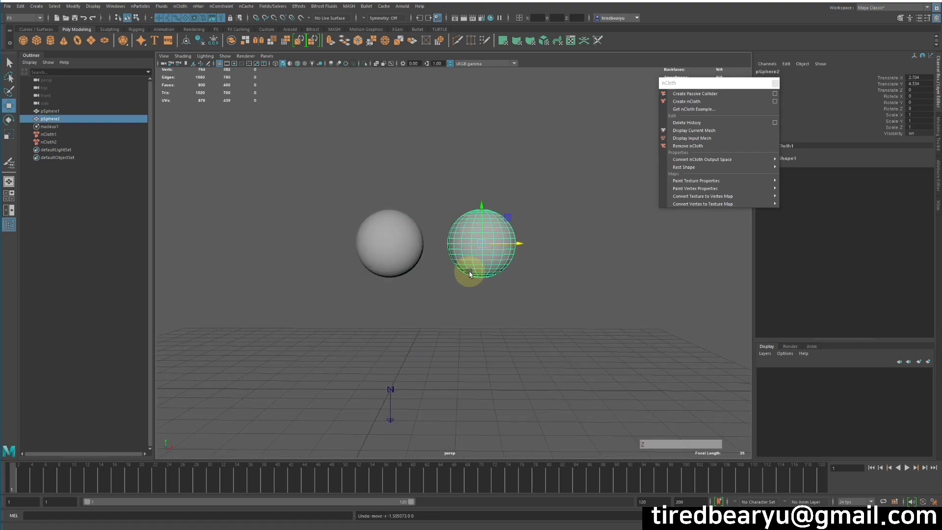
Close the floating nCloth commands window and play the simulation briefly before returning to frame 1
{"action": "left_click", "coordinate": [776, 84]}
{"action": "left_click_drag", "start_coordinate": [571, 195], "coordinate": [576, 199], "text": "alt"}
{"action": "left_click", "coordinate": [908, 468]}
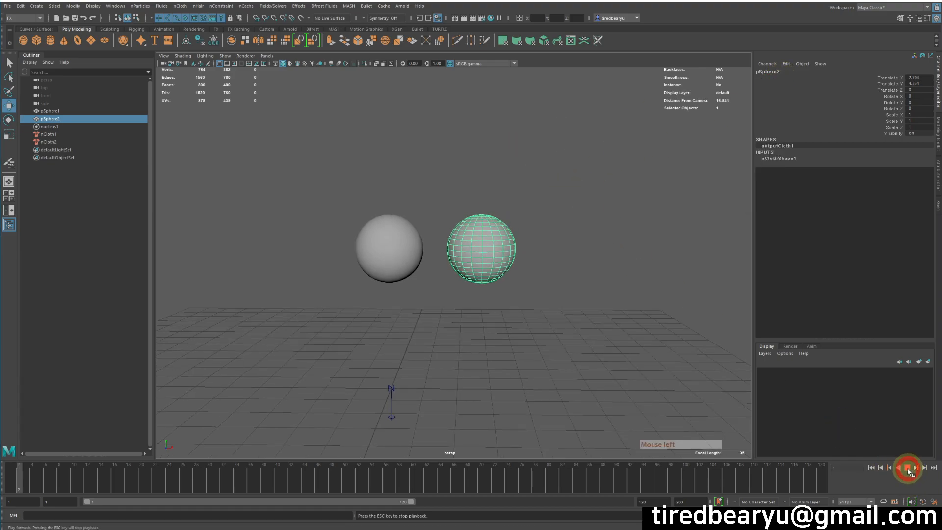
{"action": "left_click", "coordinate": [873, 469]}
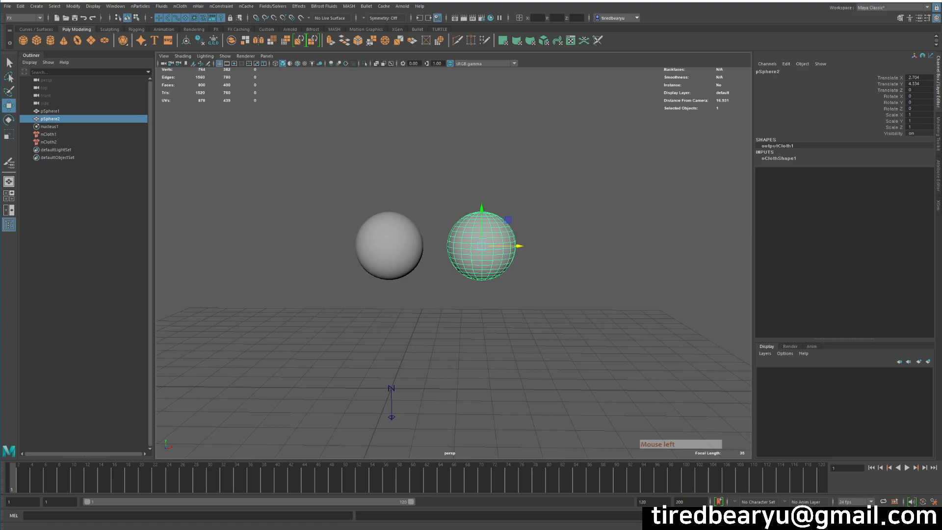
Enable Ignore Solver Gravity in the Dynamic Properties of the second sphere's nCloth shape, nClothShape1
{"action": "left_click", "coordinate": [604, 293]}
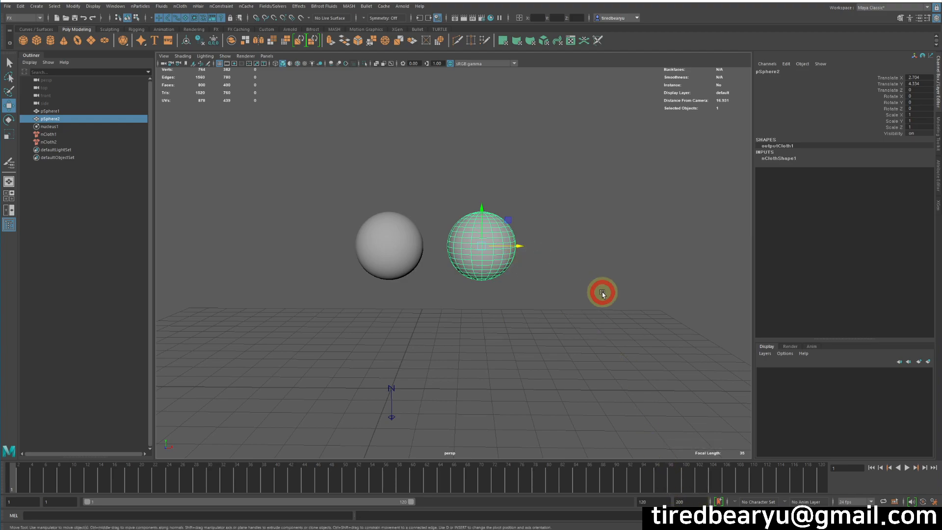
{"action": "left_click", "coordinate": [503, 236]}
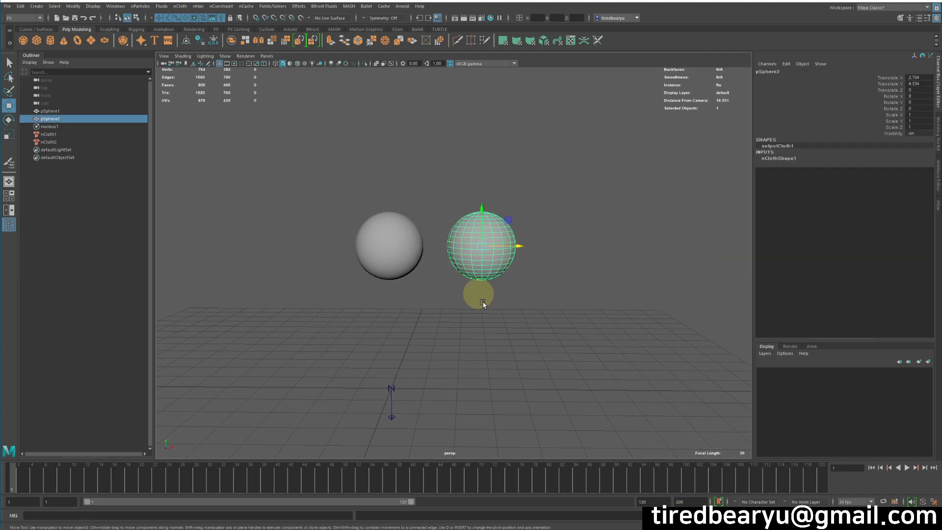
{"action": "left_click_drag", "start_coordinate": [505, 305], "coordinate": [489, 297], "text": "alt"}
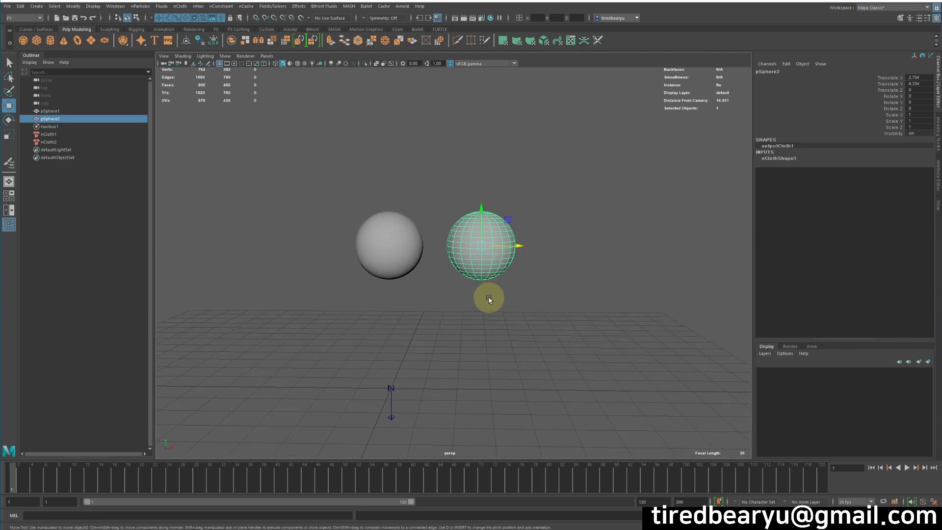
{"action": "left_click", "coordinate": [532, 312]}
{"action": "left_click", "coordinate": [481, 234]}
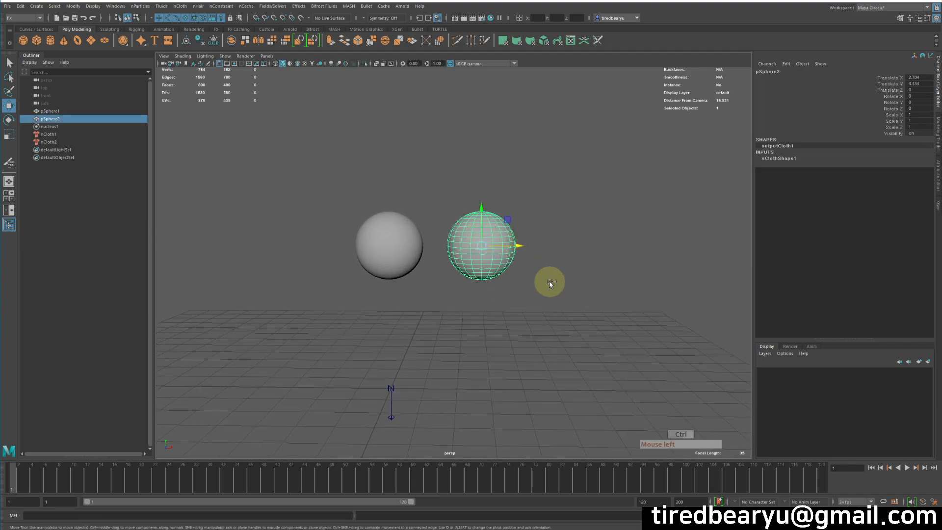
{"action": "key", "text": "ctrl+a"}
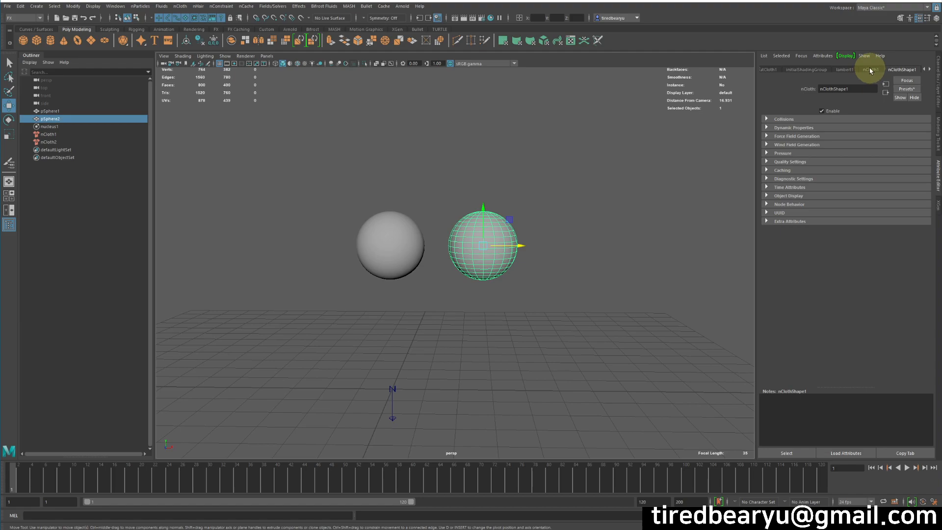
{"action": "left_click", "coordinate": [871, 70]}
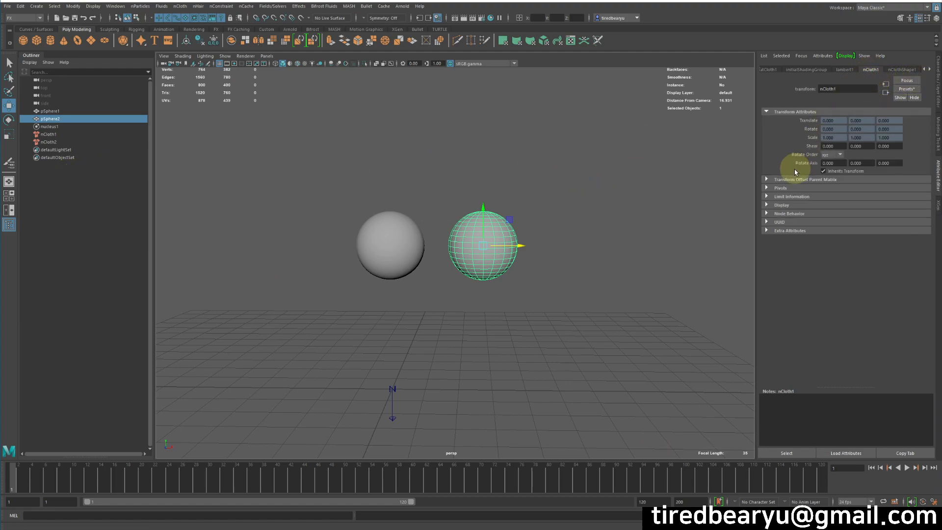
{"action": "left_click", "coordinate": [902, 69]}
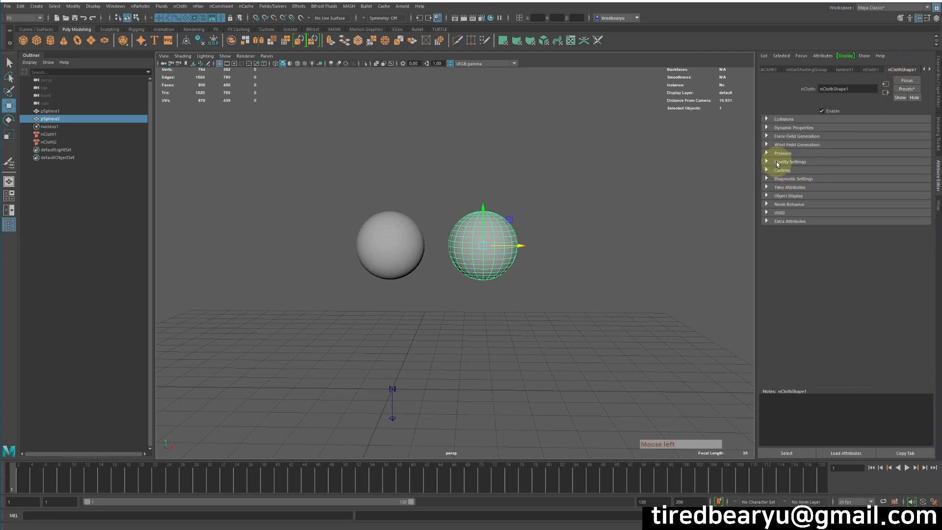
{"action": "left_click", "coordinate": [785, 128]}
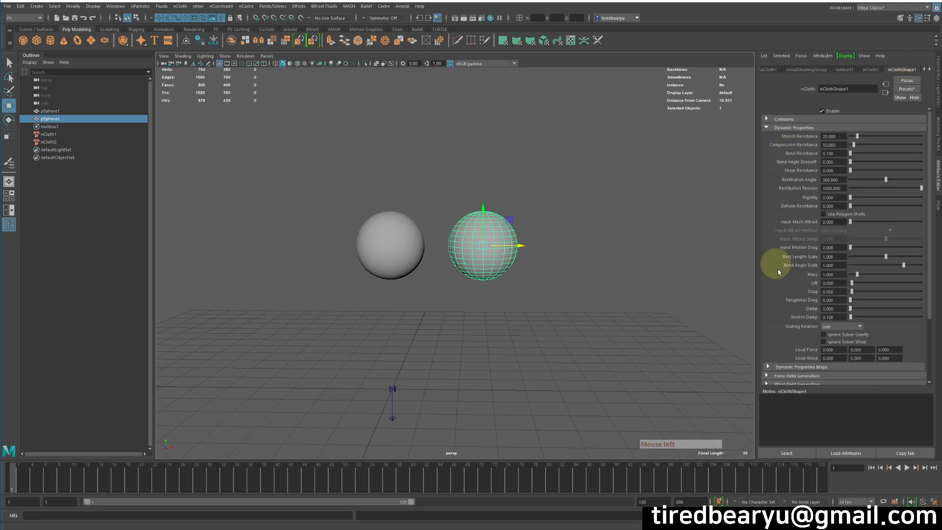
{"action": "left_click", "coordinate": [851, 335]}
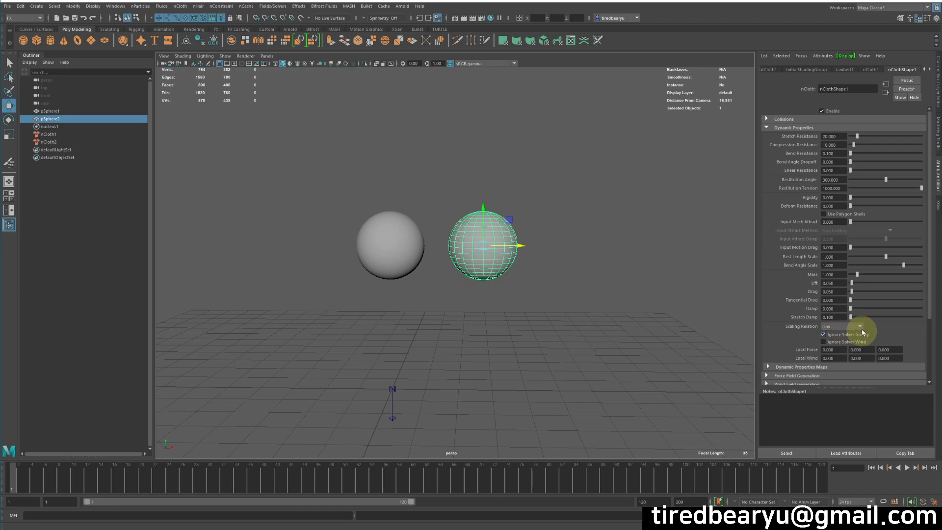
Enable Ignore Solver Gravity for the other sphere's cloth, nCloth2, as well
{"action": "left_click", "coordinate": [63, 134]}
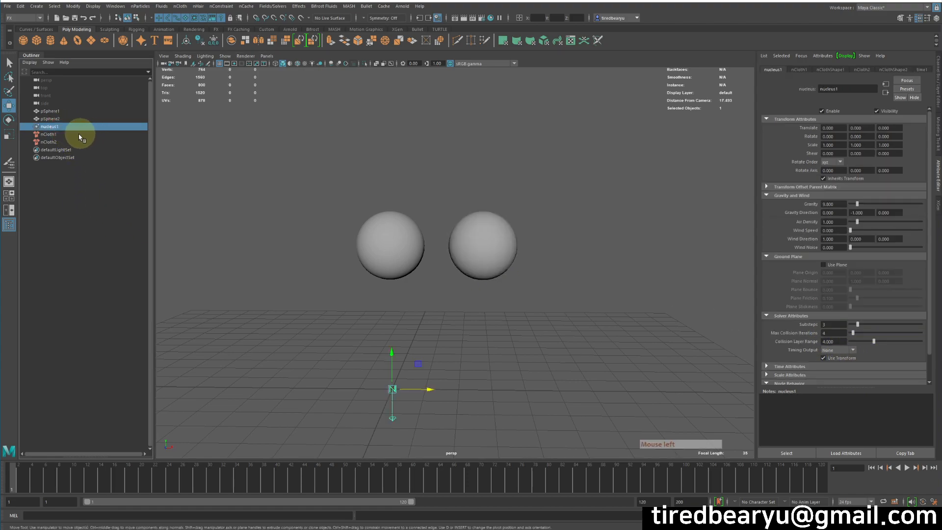
{"action": "left_click", "coordinate": [74, 142]}
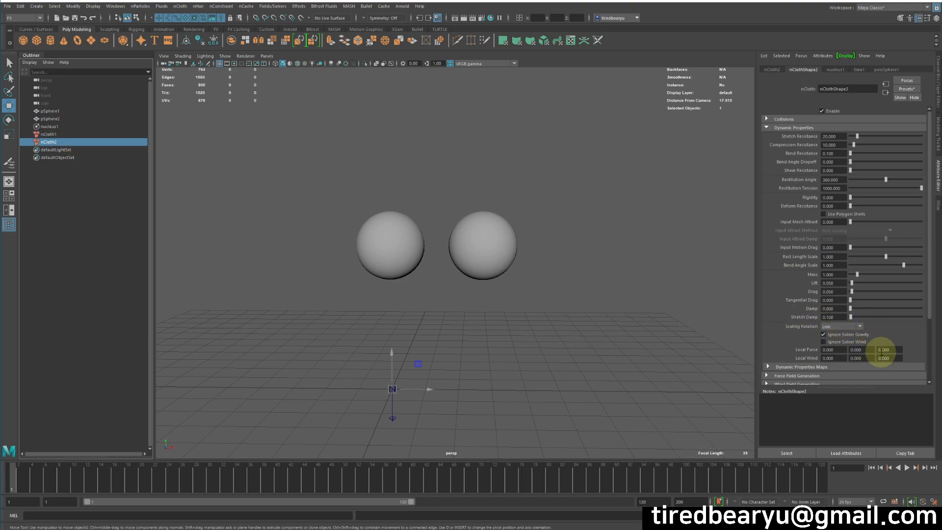
Play the simulation twice from the start frame to check how both spheres behave without gravity, and rewind to frame 1
{"action": "left_click", "coordinate": [874, 468]}
{"action": "left_click", "coordinate": [873, 468]}
{"action": "left_click", "coordinate": [875, 468]}
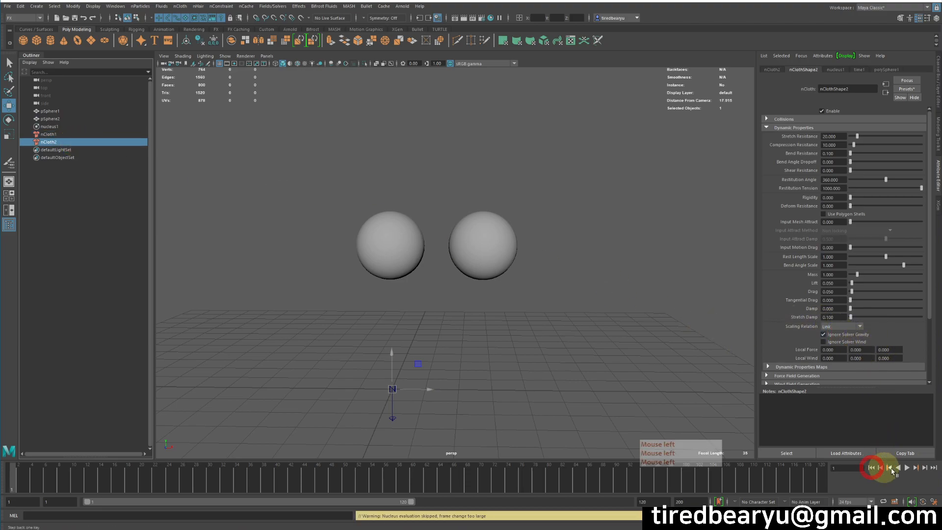
{"action": "left_click", "coordinate": [908, 470]}
{"action": "left_click", "coordinate": [908, 469]}
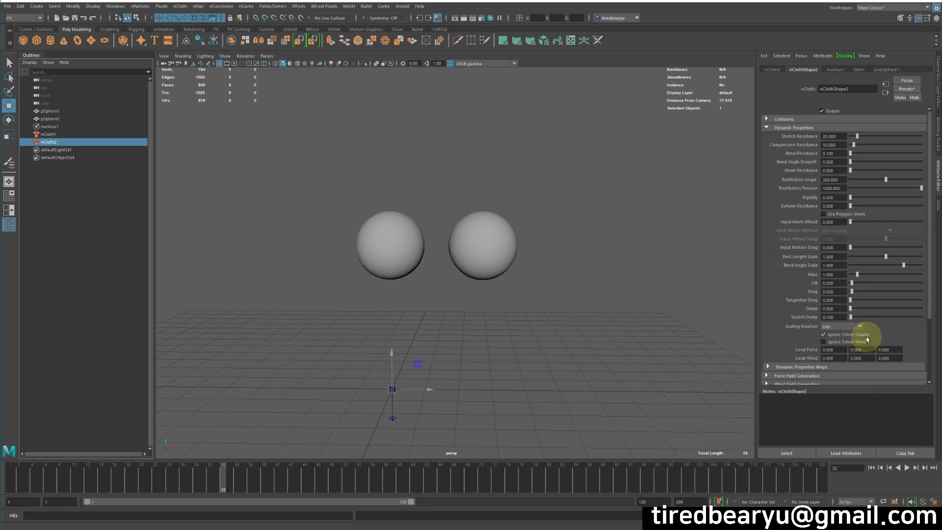
{"action": "left_click", "coordinate": [875, 470]}
{"action": "left_click", "coordinate": [907, 468]}
{"action": "left_click", "coordinate": [907, 468]}
{"action": "left_click", "coordinate": [873, 468]}
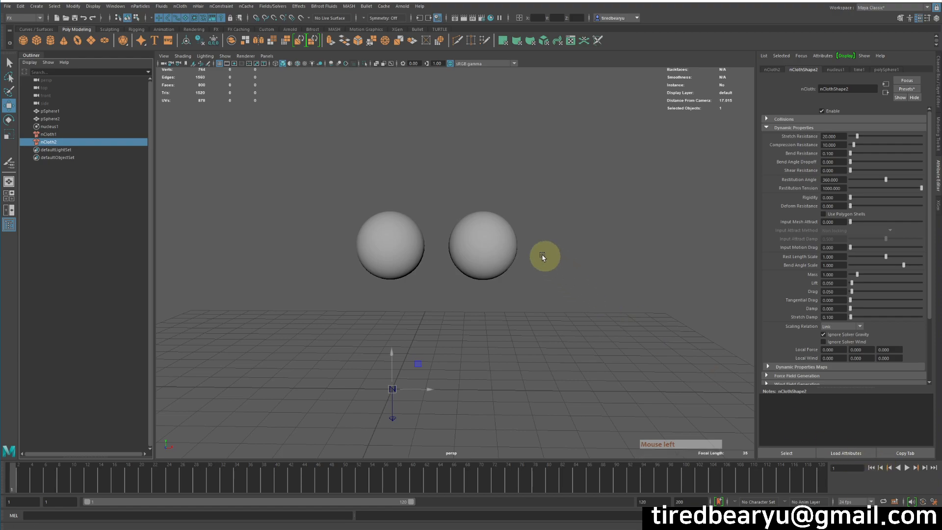
Keyframe the second sphere at frame 1, and key it at frame 14 moved along X toward the first sphere
{"action": "left_click", "coordinate": [500, 259]}
{"action": "key", "text": "w"}
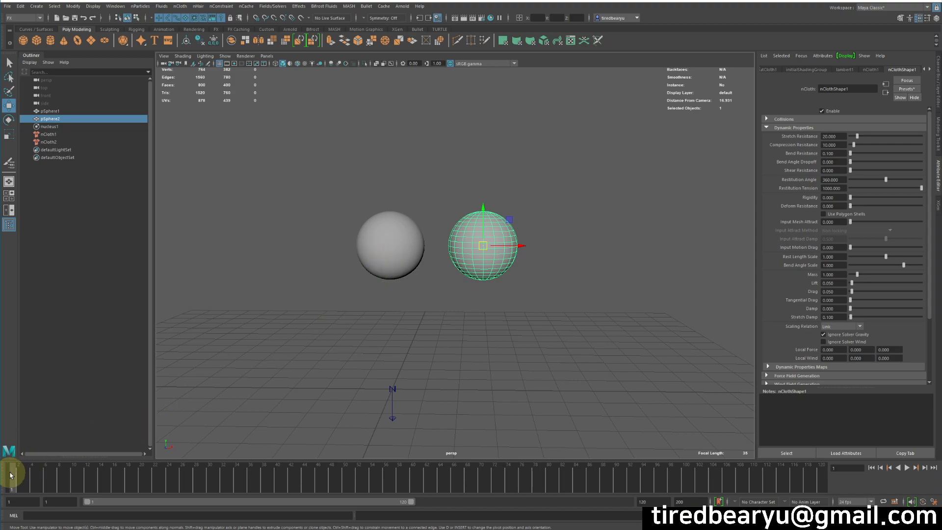
{"action": "key", "text": "s"}
{"action": "left_click", "coordinate": [104, 483]}
{"action": "left_click_drag", "start_coordinate": [523, 247], "coordinate": [445, 245]}
{"action": "key", "text": "s"}
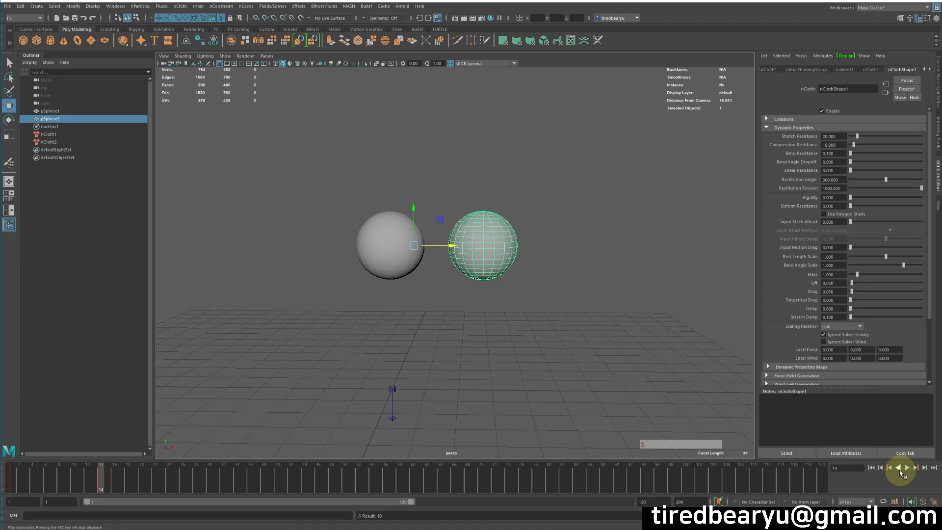
Play the keyed motion from the start, and undo the keyframes and the X move on the second sphere
{"action": "left_click", "coordinate": [871, 467]}
{"action": "left_click", "coordinate": [910, 472]}
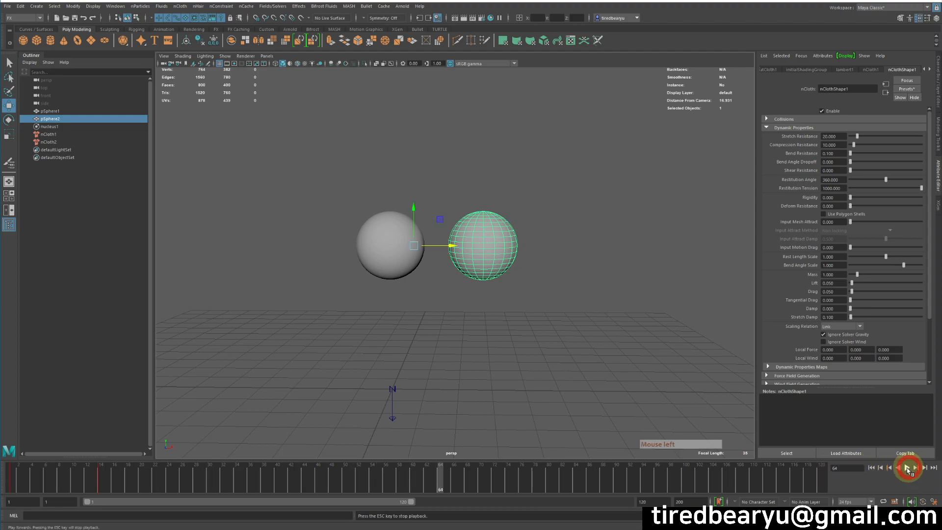
{"action": "left_click", "coordinate": [909, 469]}
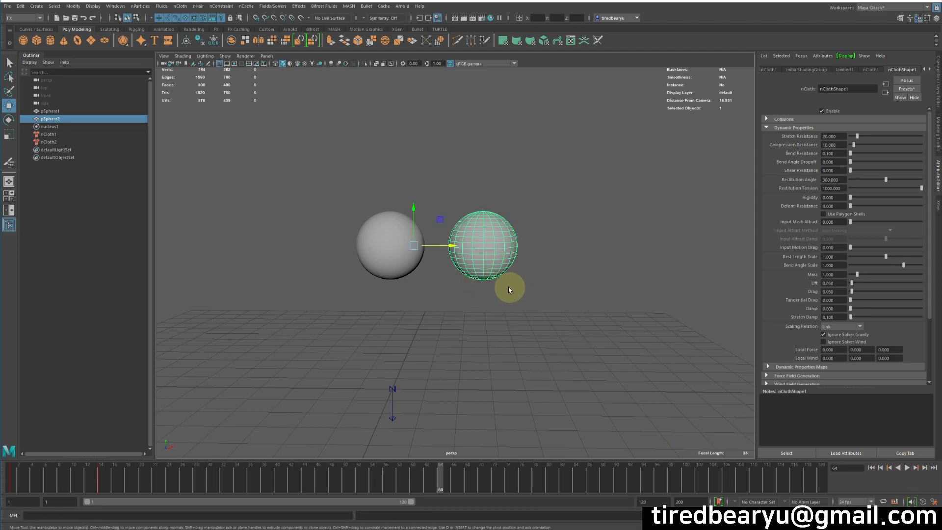
{"action": "key", "text": "ctrl+z"}
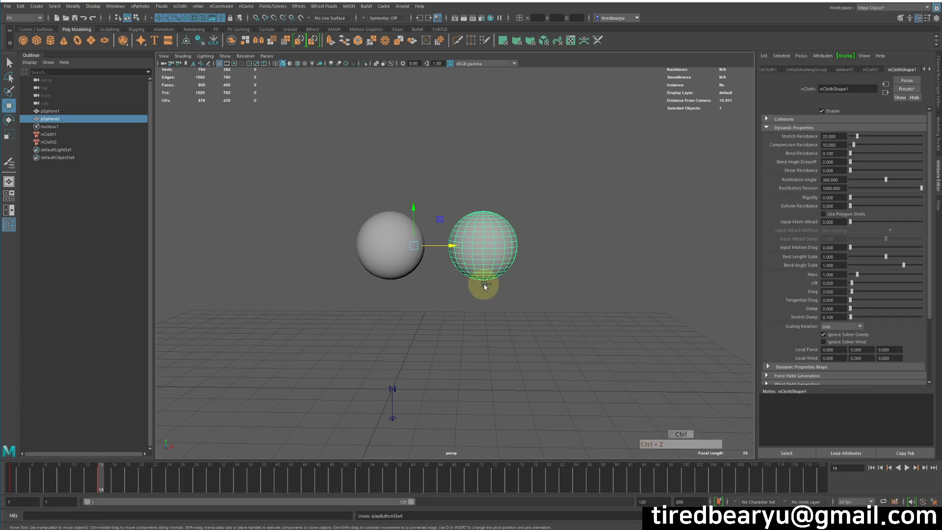
{"action": "key", "text": "ctrl+z"}
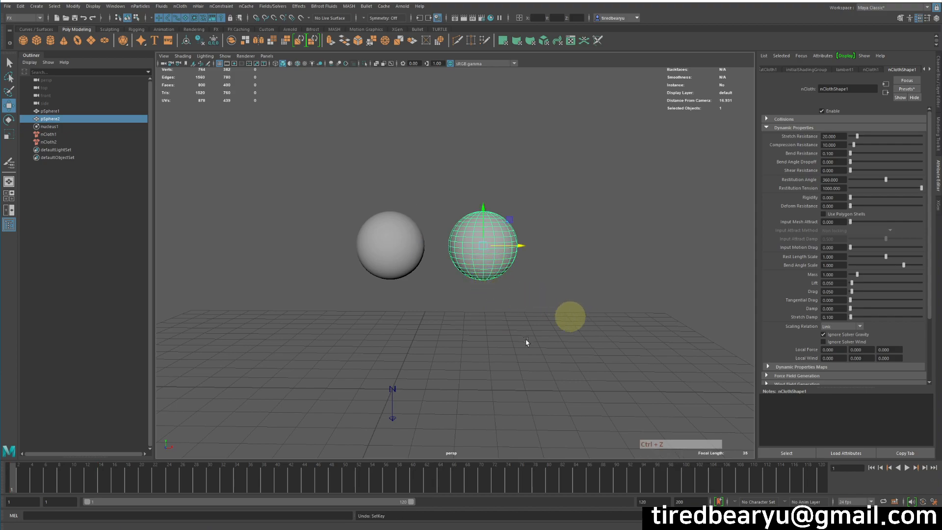
Give the first sphere's nCloth a positive Local Force in X that pushes it toward the second sphere
{"action": "left_click", "coordinate": [532, 350]}
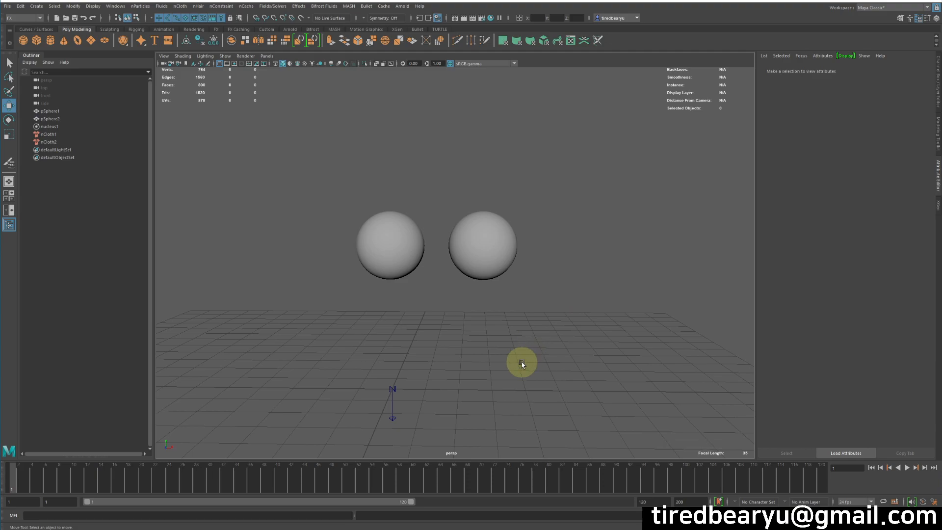
{"action": "left_click", "coordinate": [496, 235]}
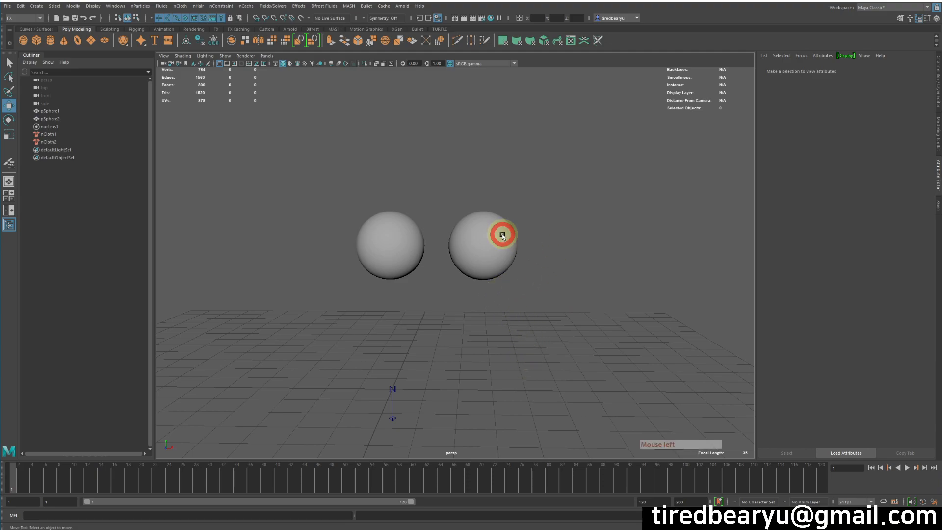
{"action": "left_click", "coordinate": [390, 246]}
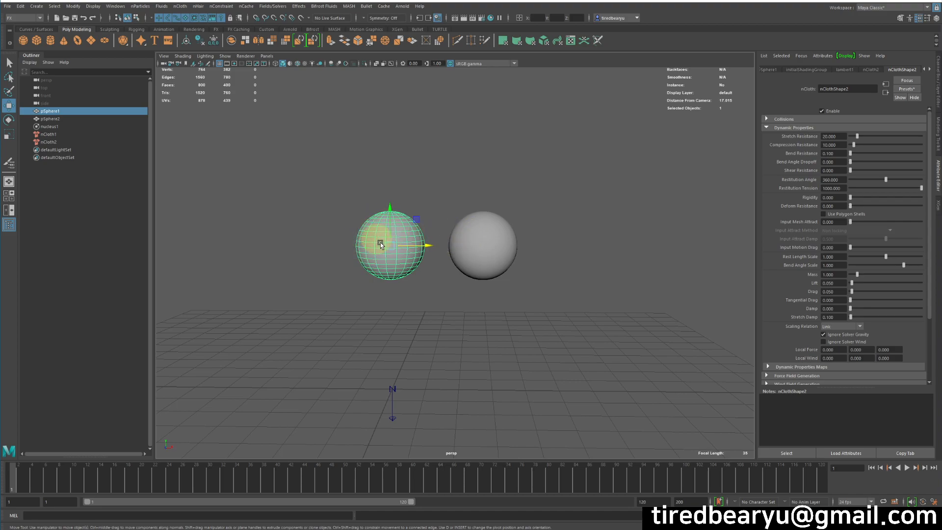
{"action": "left_click", "coordinate": [486, 243]}
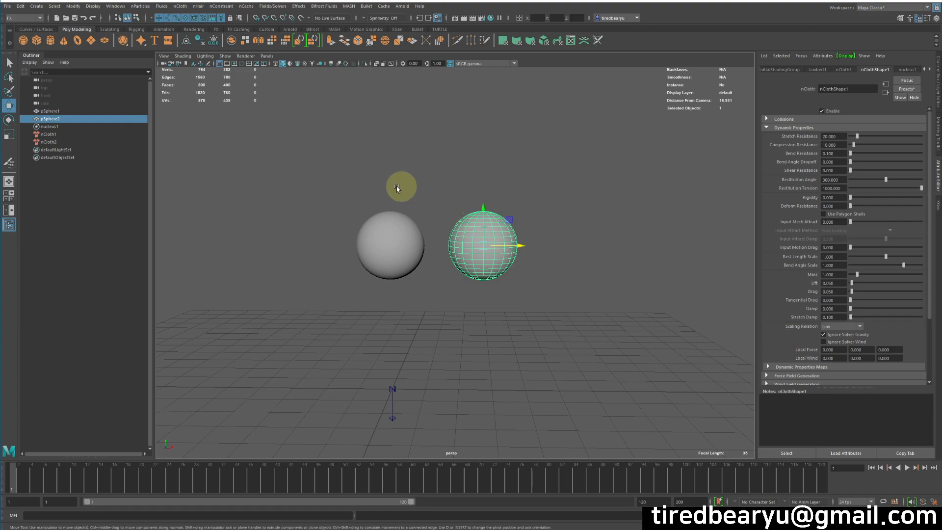
{"action": "left_click", "coordinate": [573, 238]}
{"action": "left_click_drag", "start_coordinate": [344, 185], "coordinate": [406, 299]}
{"action": "left_click", "coordinate": [417, 238]}
{"action": "left_click_drag", "start_coordinate": [340, 189], "coordinate": [408, 258]}
{"action": "left_click", "coordinate": [386, 250]}
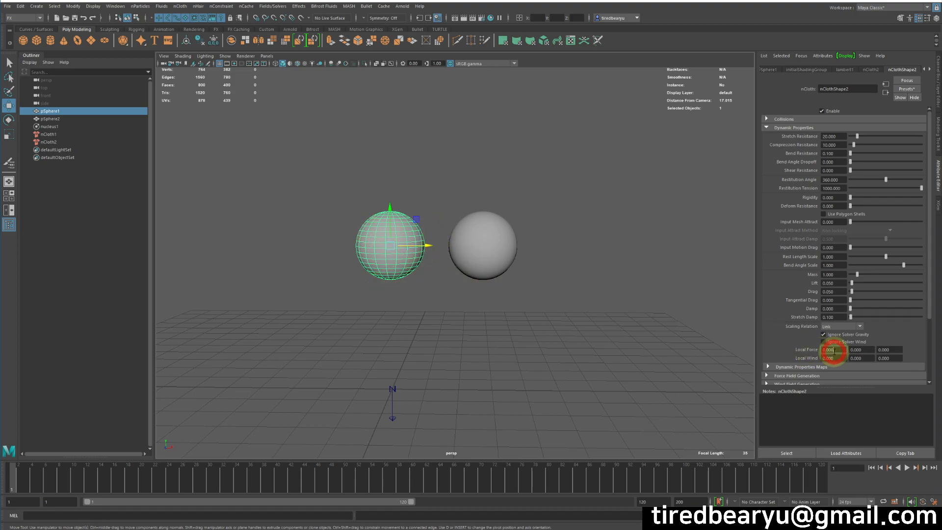
Set the X component of Local Force on the second sphere's nCloth to -1
{"action": "left_click", "coordinate": [464, 233]}
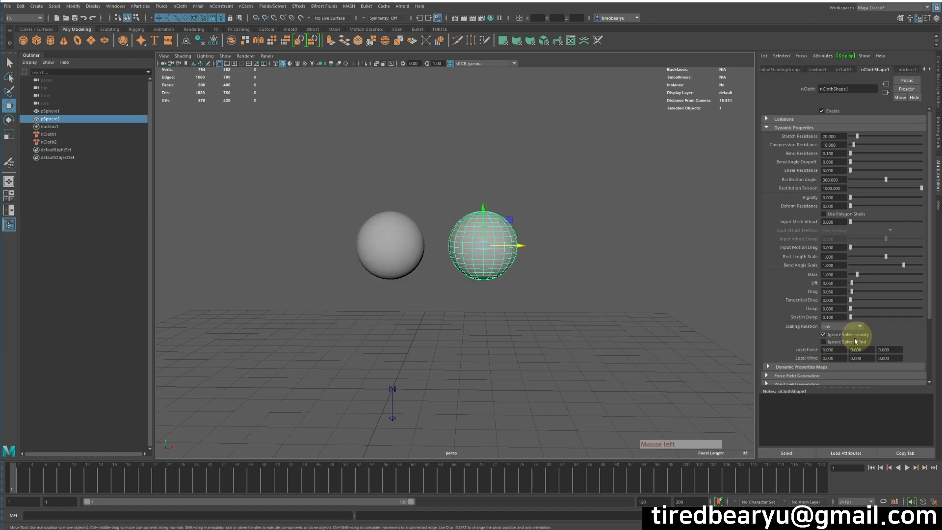
{"action": "left_click", "coordinate": [830, 350]}
{"action": "type", "text": "-1"}
{"action": "key", "text": "Return"}
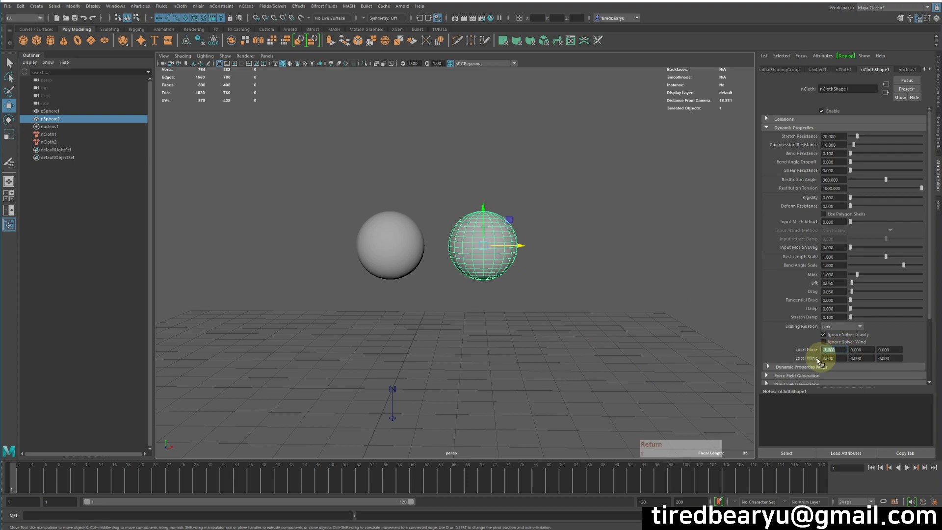
Play the simulation to examine the spheres colliding, and return to frame 1 with the second sphere at its original position
{"action": "left_click", "coordinate": [908, 469]}
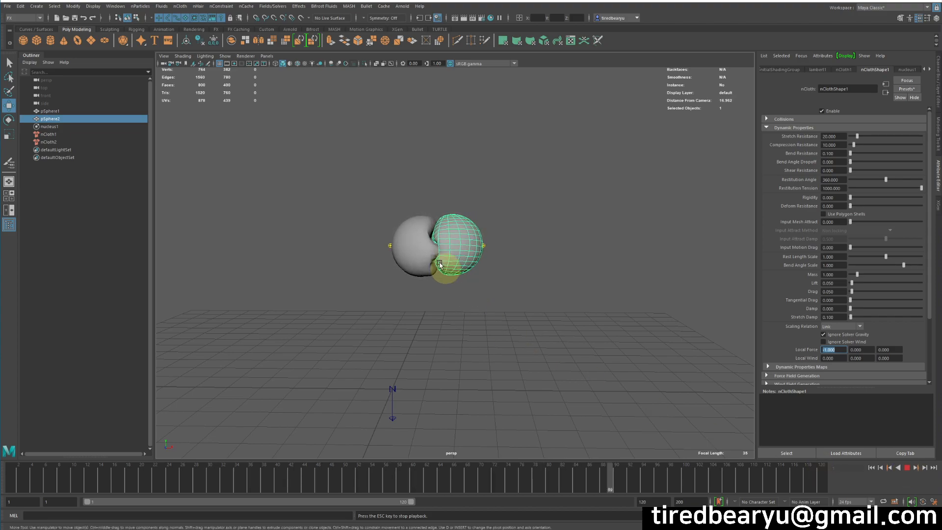
{"action": "left_click", "coordinate": [907, 467]}
{"action": "left_click_drag", "start_coordinate": [534, 464], "coordinate": [12, 469]}
{"action": "mouse_move", "coordinate": [519, 246]}
{"action": "left_mouse_down"}
{"action": "mouse_move", "coordinate": [464, 240]}
{"action": "mouse_move", "coordinate": [507, 250]}
{"action": "left_mouse_up"}
{"action": "key", "text": "ctrl+z"}
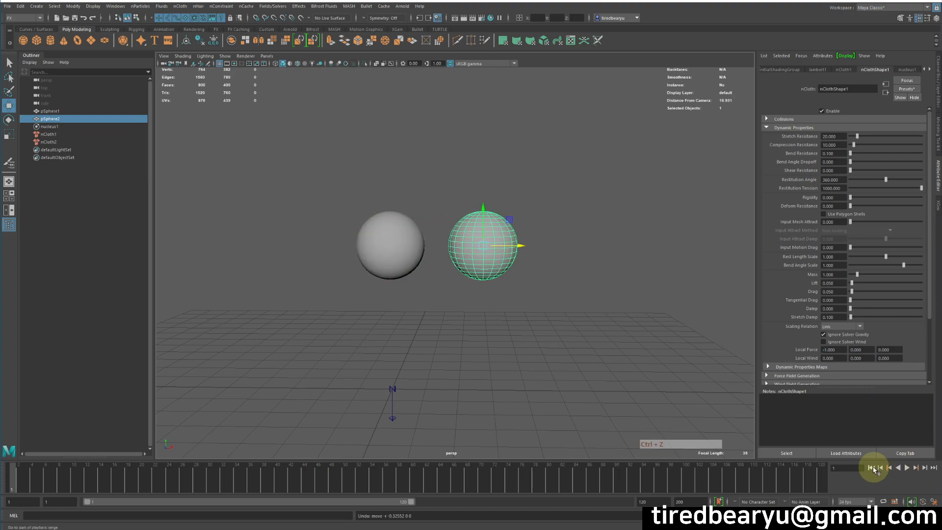
Play the simulation to examine how the two spheres deform on contact, and return to frame 1
{"action": "left_click", "coordinate": [907, 467]}
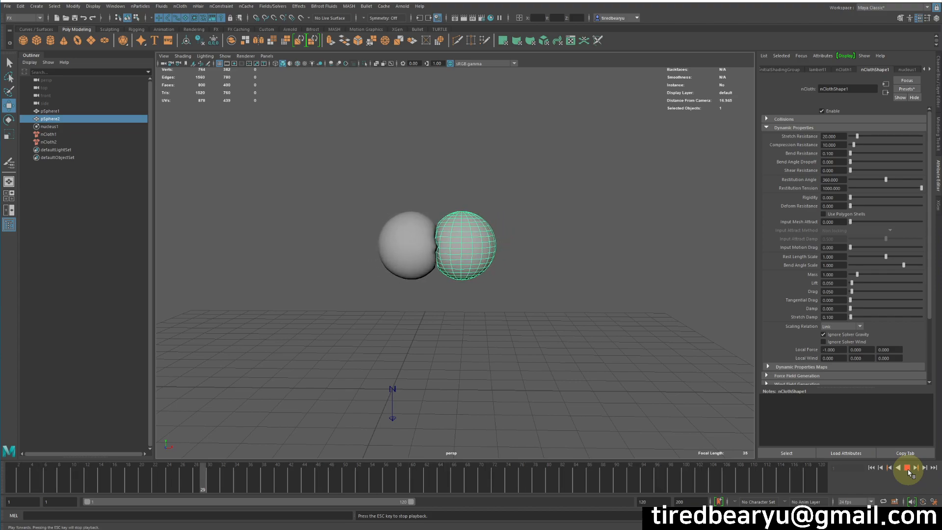
{"action": "left_click", "coordinate": [908, 468]}
{"action": "left_click", "coordinate": [871, 468]}
{"action": "right_click_drag", "start_coordinate": [437, 217], "coordinate": [525, 208], "text": "alt"}
{"action": "left_click", "coordinate": [503, 125]}
{"action": "left_click_drag", "start_coordinate": [472, 132], "coordinate": [552, 326]}
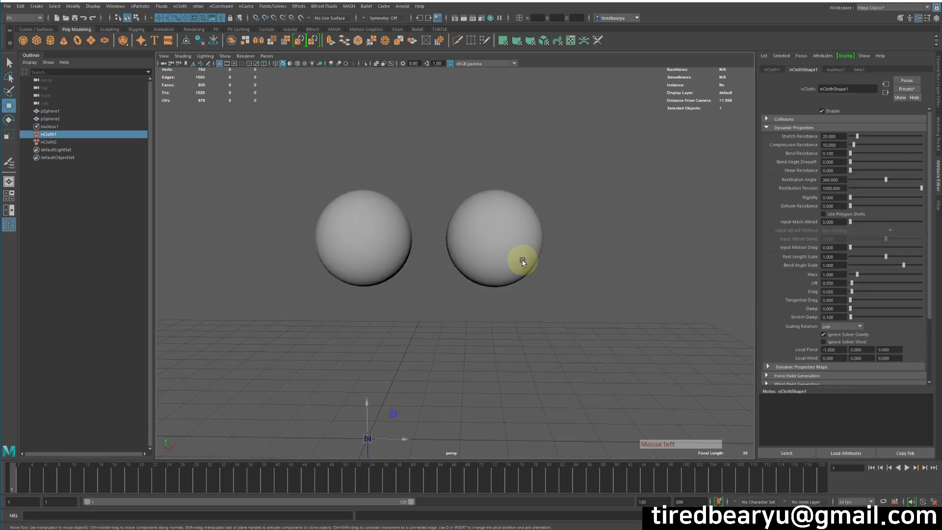
Raise Bend Resistance on the second sphere's nCloth to about 11, and play the simulation from frame 1 to examine the contact
{"action": "left_click", "coordinate": [538, 255]}
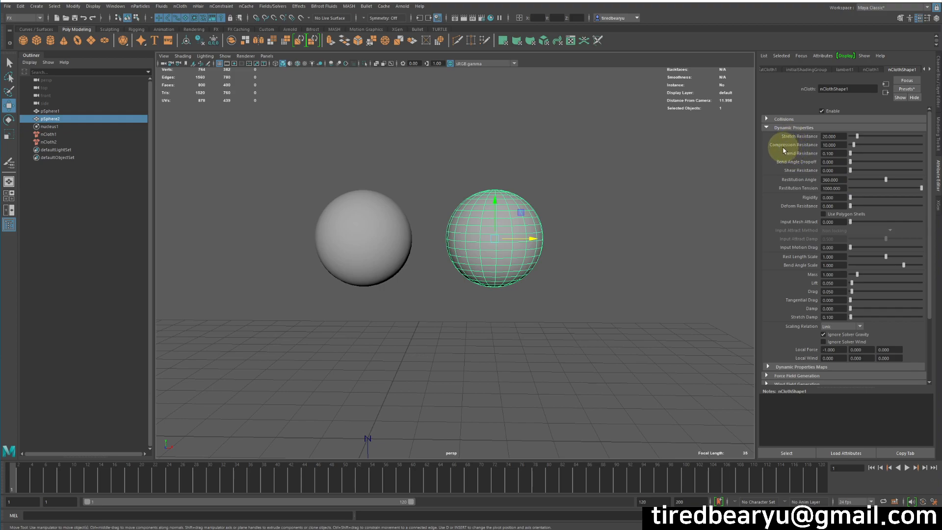
{"action": "left_click", "coordinate": [854, 155]}
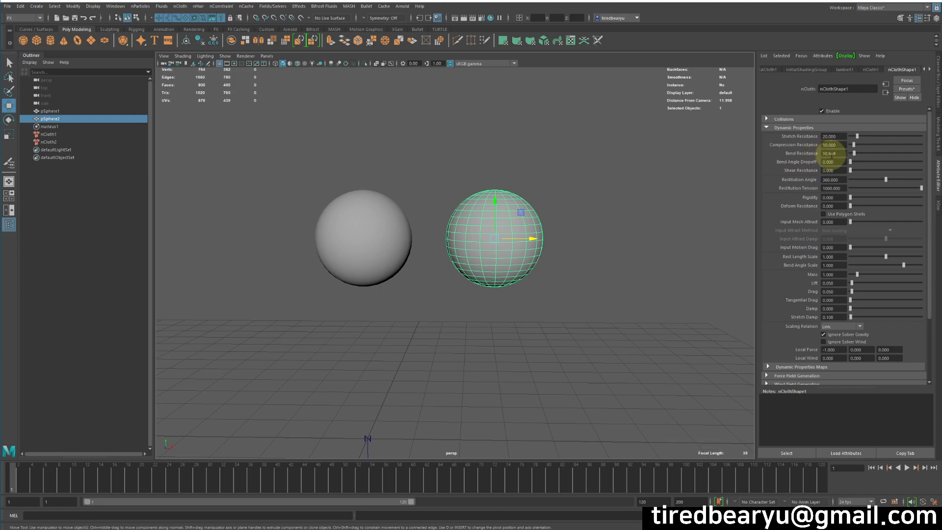
{"action": "left_click", "coordinate": [872, 469]}
{"action": "left_click", "coordinate": [873, 468]}
{"action": "left_click", "coordinate": [907, 468]}
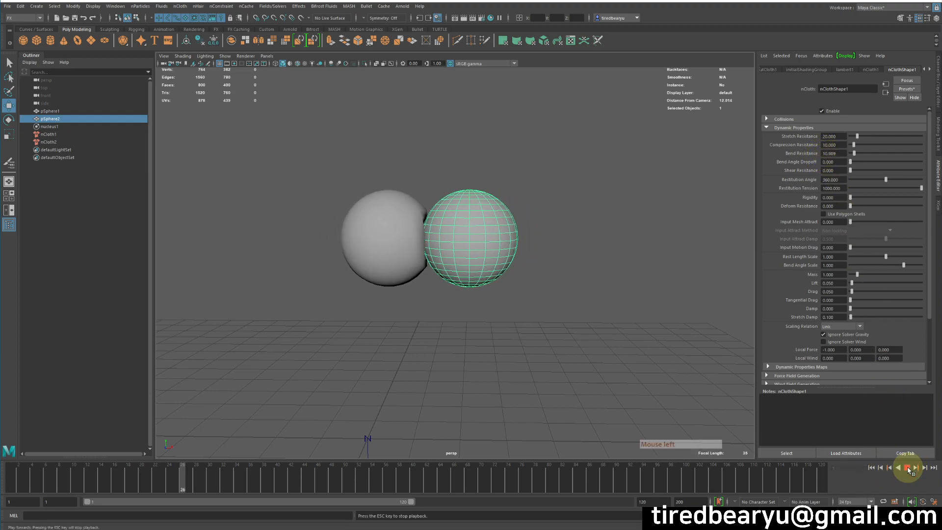
{"action": "left_click", "coordinate": [872, 468]}
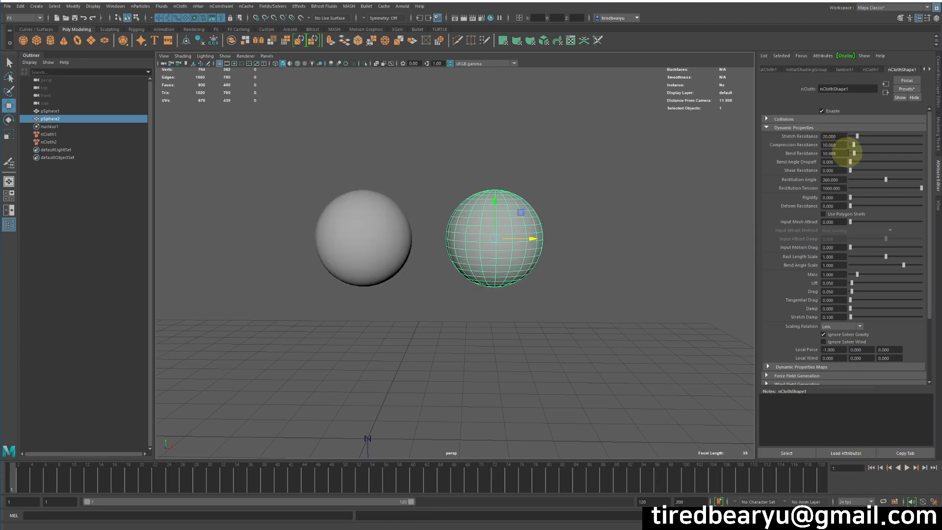
Set Bend Resistance to 0 and Rigidity to 10 on the second sphere's nCloth
{"action": "left_click_drag", "start_coordinate": [853, 155], "coordinate": [831, 183]}
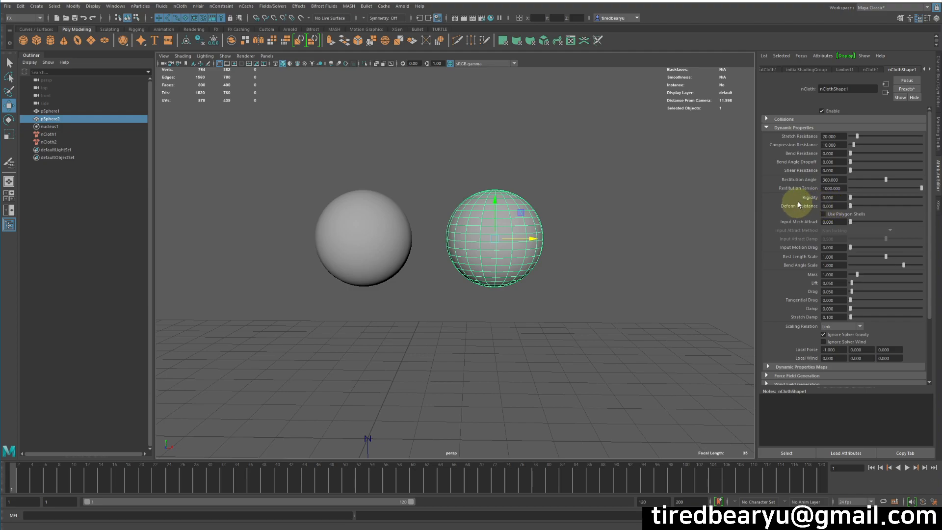
{"action": "left_click", "coordinate": [937, 200]}
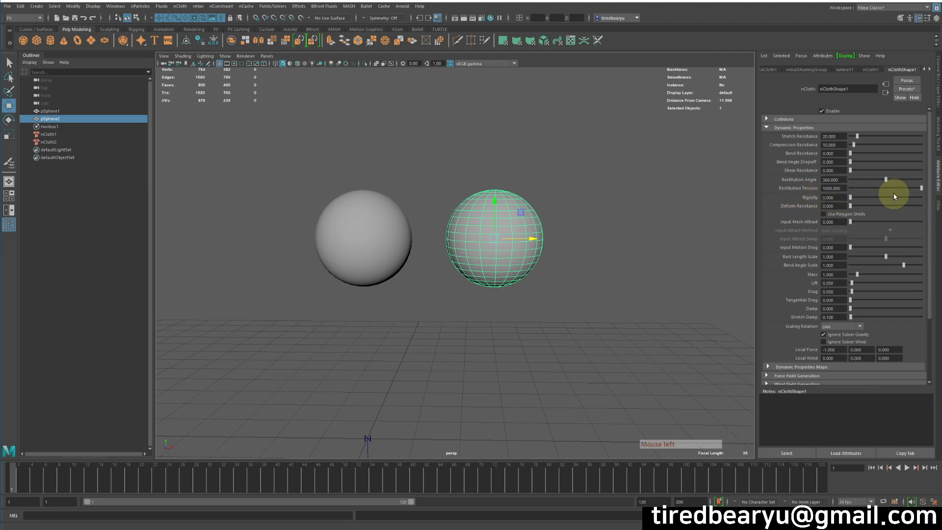
{"action": "left_click_drag", "start_coordinate": [903, 197], "coordinate": [911, 219]}
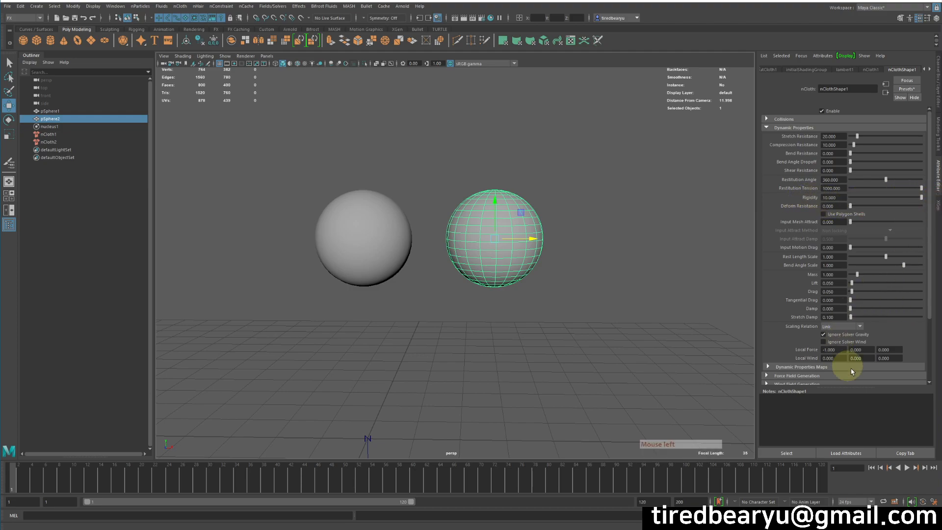
Play the simulation from frame 1 to examine the collision, and reset the second sphere's Rigidity to 0
{"action": "left_click", "coordinate": [877, 467]}
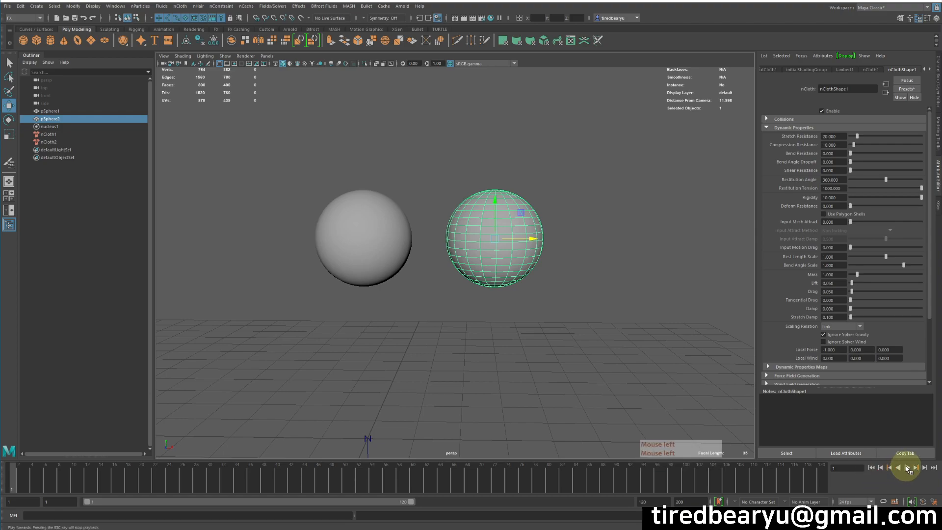
{"action": "left_click", "coordinate": [908, 467]}
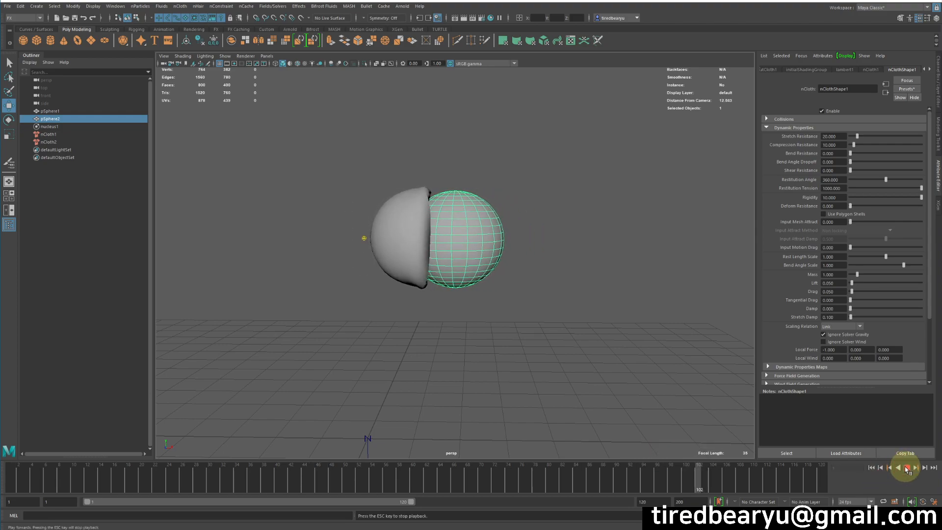
{"action": "left_click", "coordinate": [908, 467]}
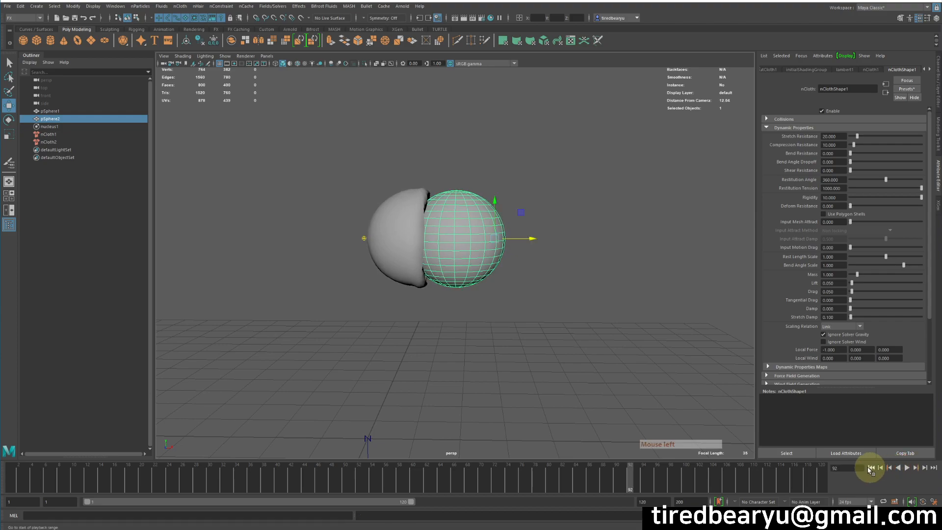
{"action": "left_click", "coordinate": [872, 469]}
{"action": "left_click_drag", "start_coordinate": [879, 197], "coordinate": [852, 198]}
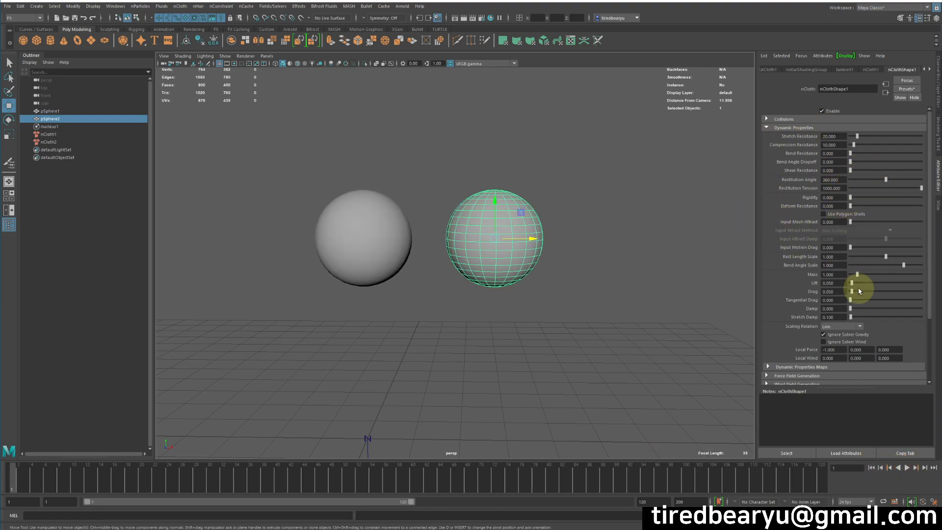